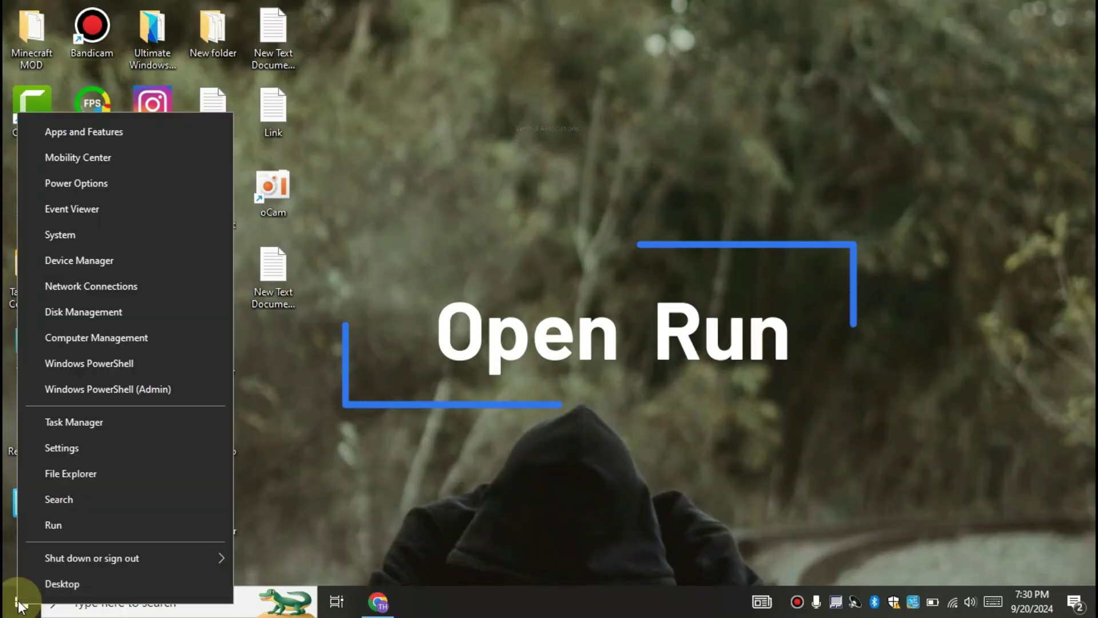
Open the Windows Temp folder by running 'temp' from the Run box
click(30, 525)
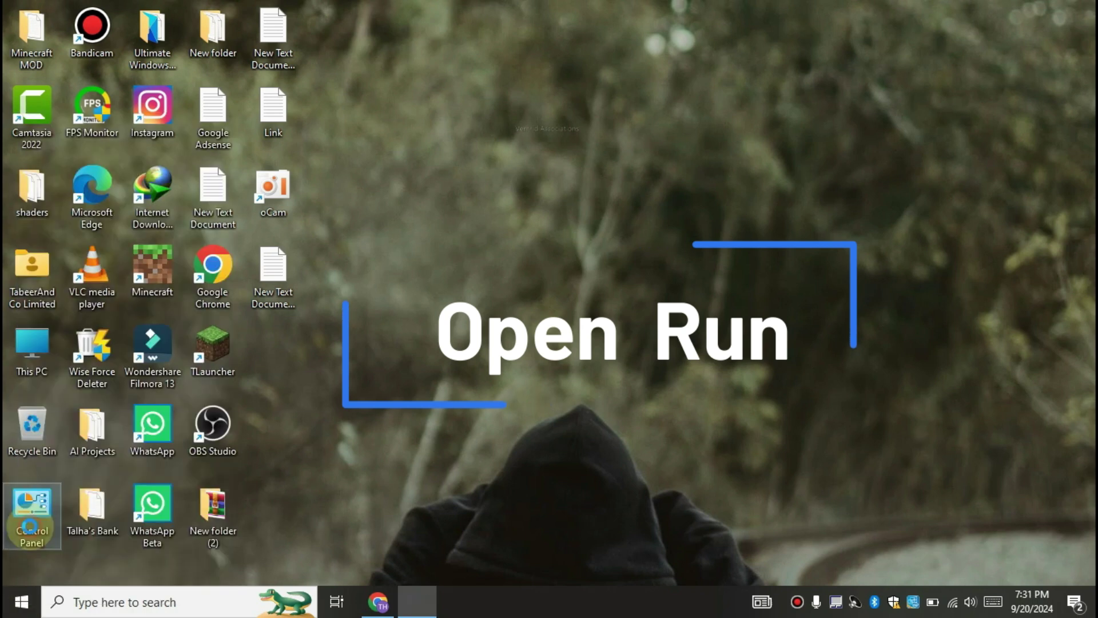
key(BackSpace)
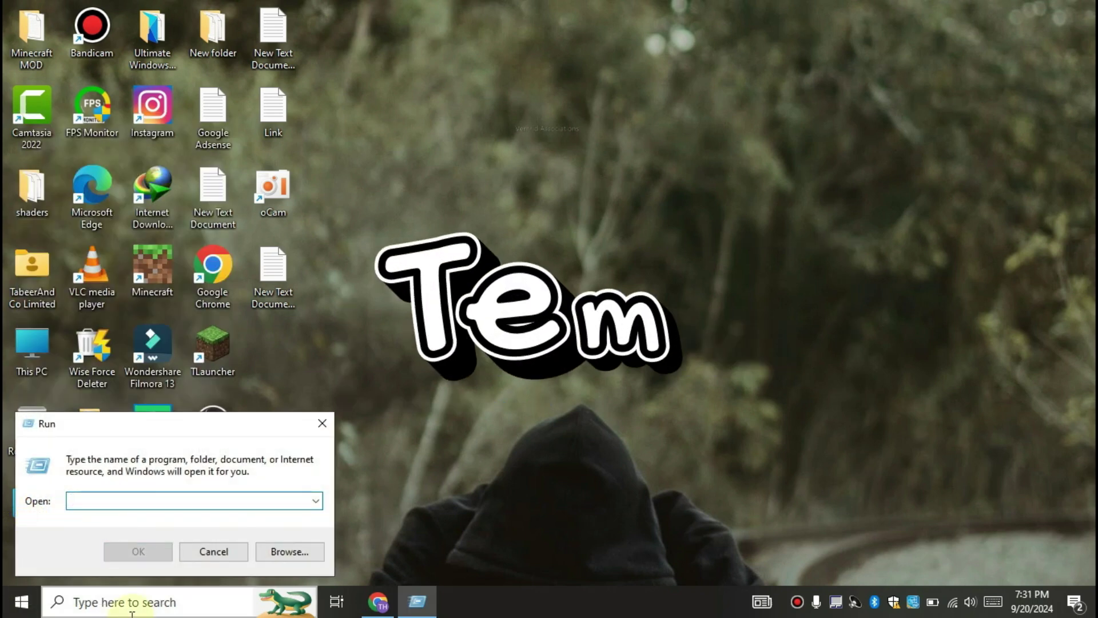
text(temp)
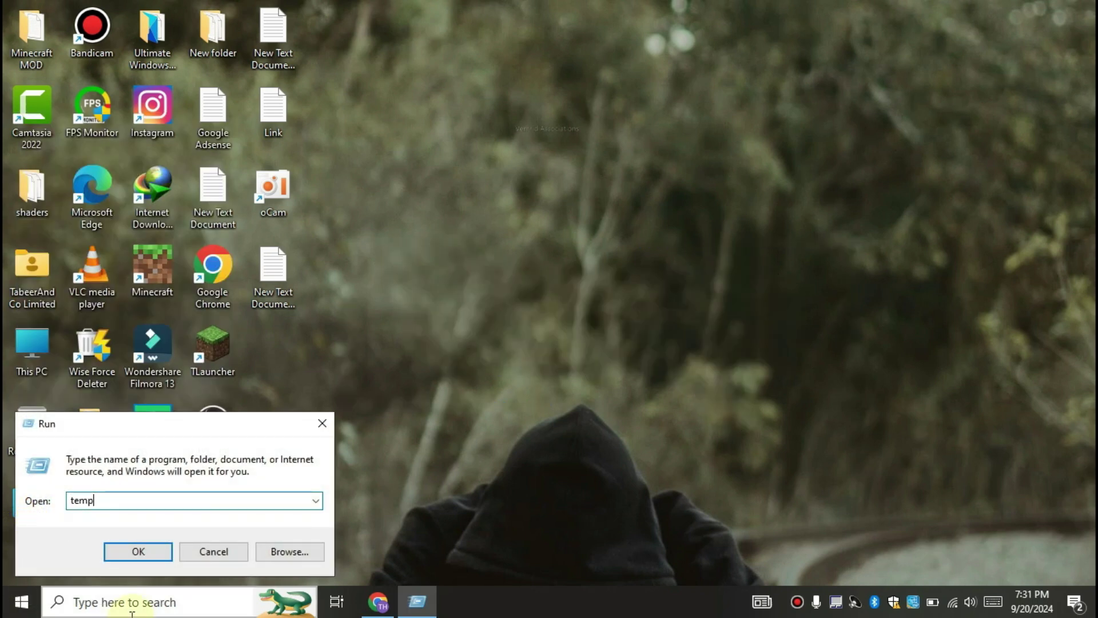
key(Return)
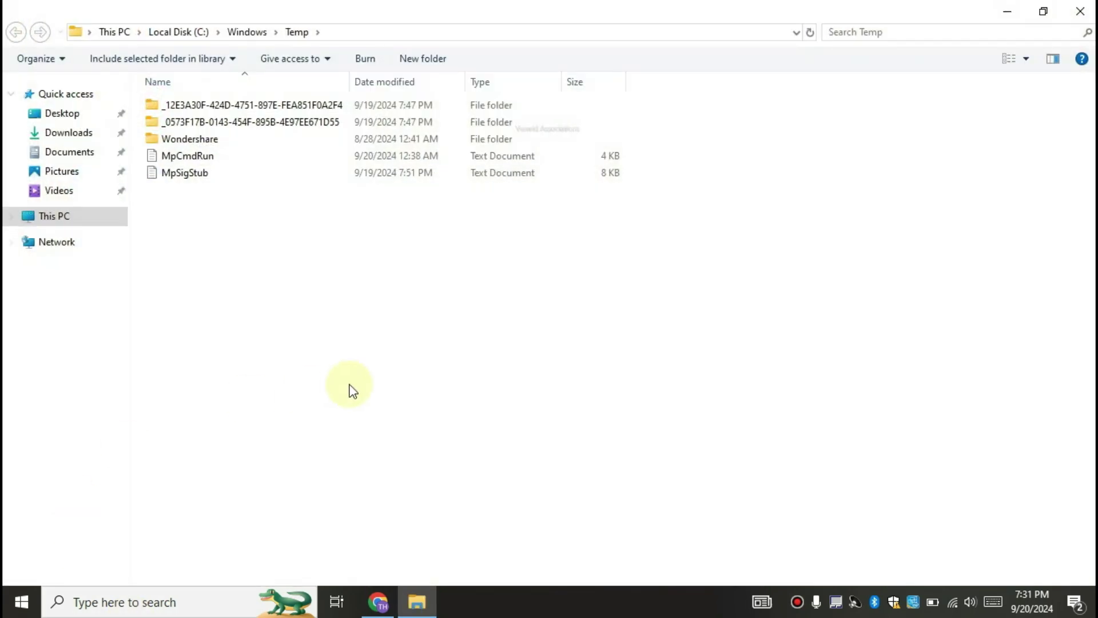
Delete all Temp items except the in-use Wondershare folder, then close the window
drag(277, 382, 274, 86)
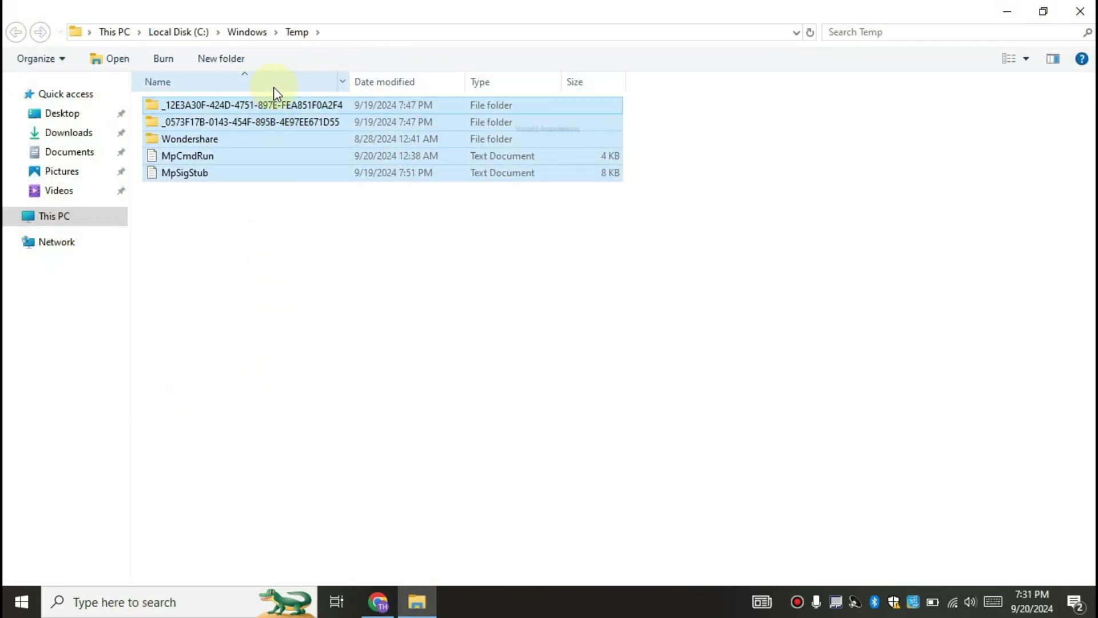
right_click(275, 173)
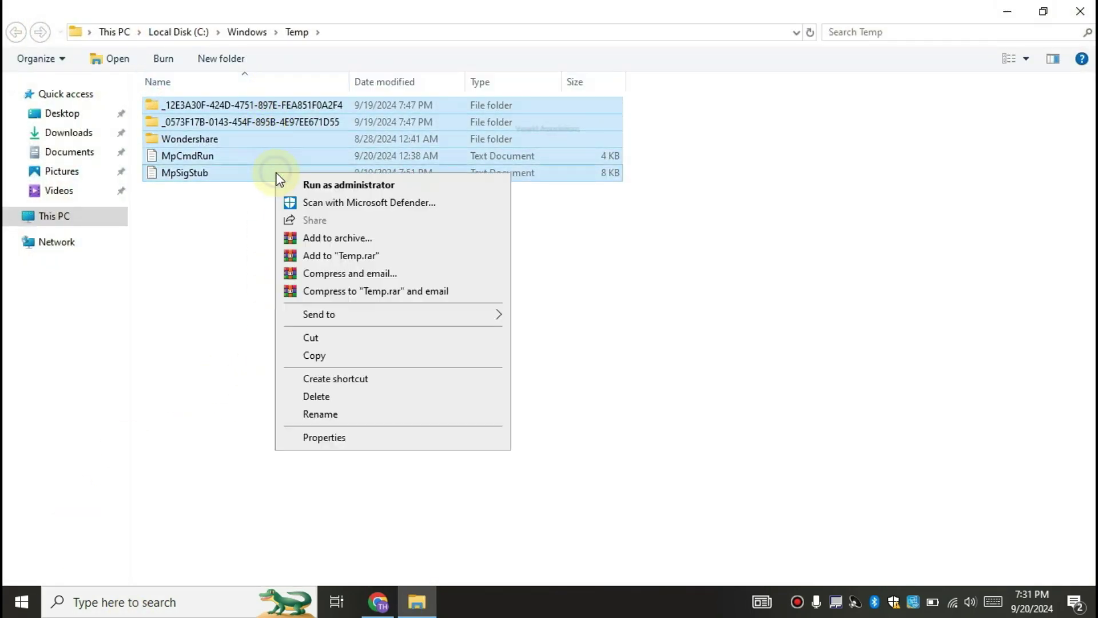
click(287, 401)
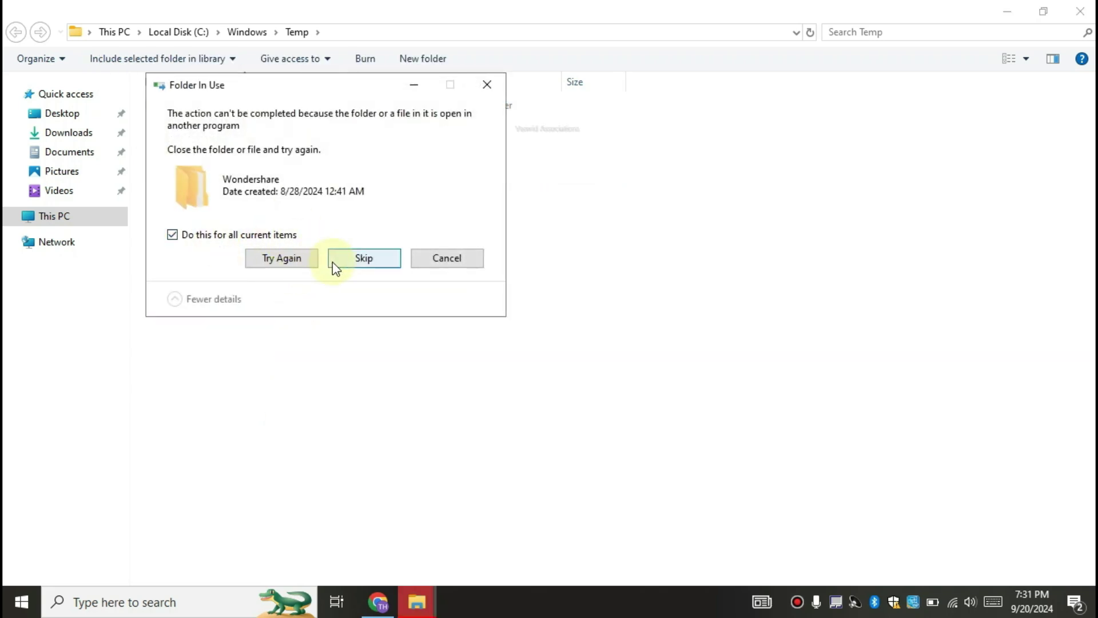
click(355, 258)
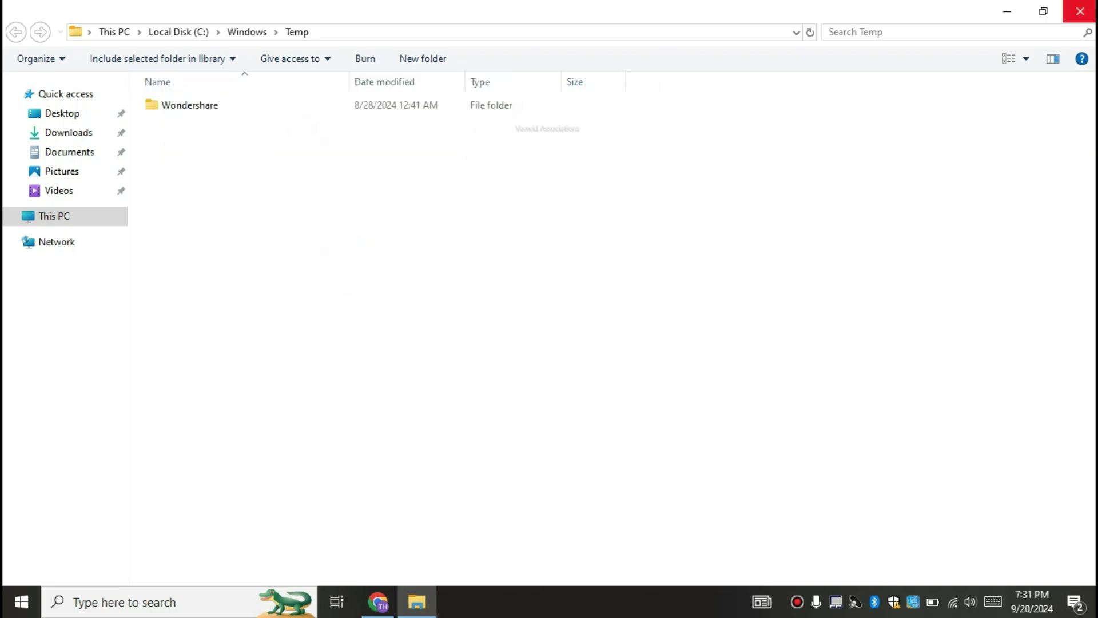
click(1080, 12)
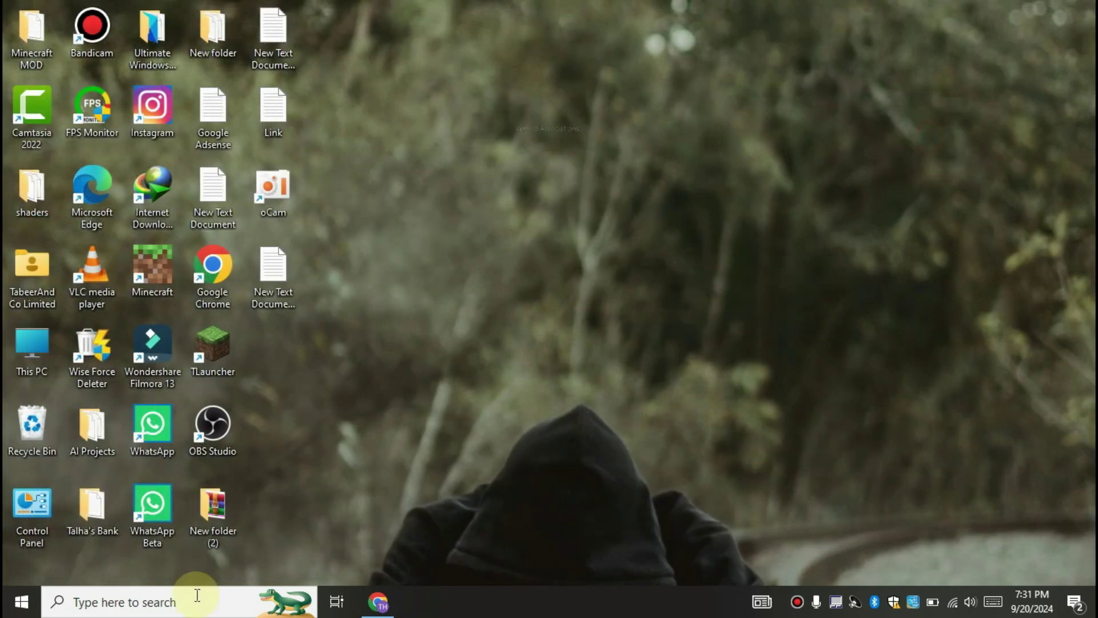
right_click(22, 601)
Open the user's Temp folder by running %temp% from the Run box
click(29, 524)
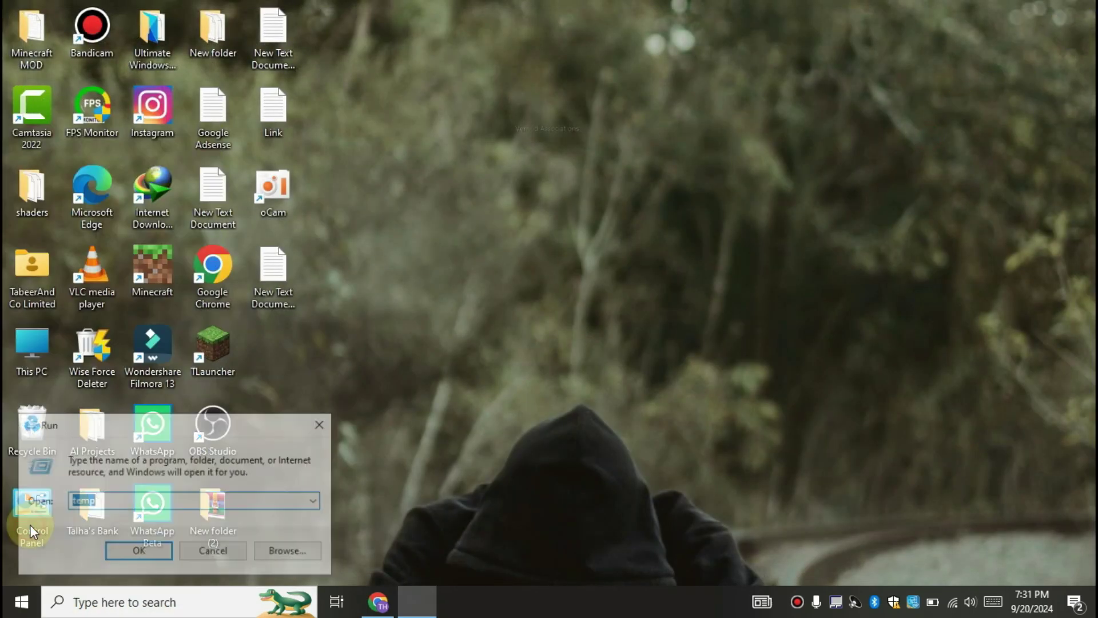
text(%)
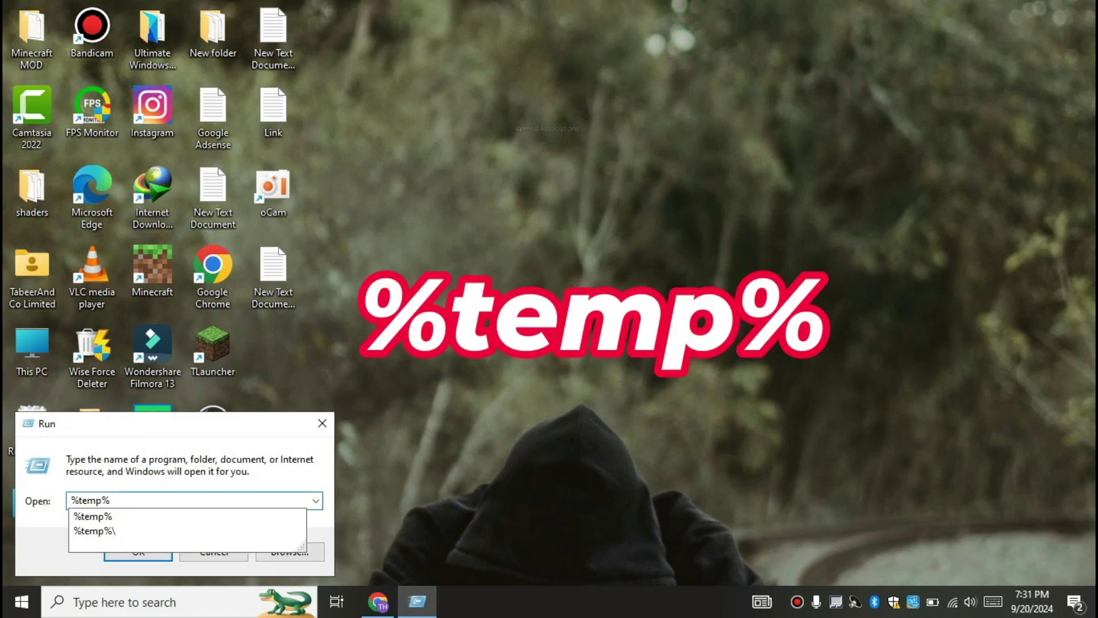
key(Return)
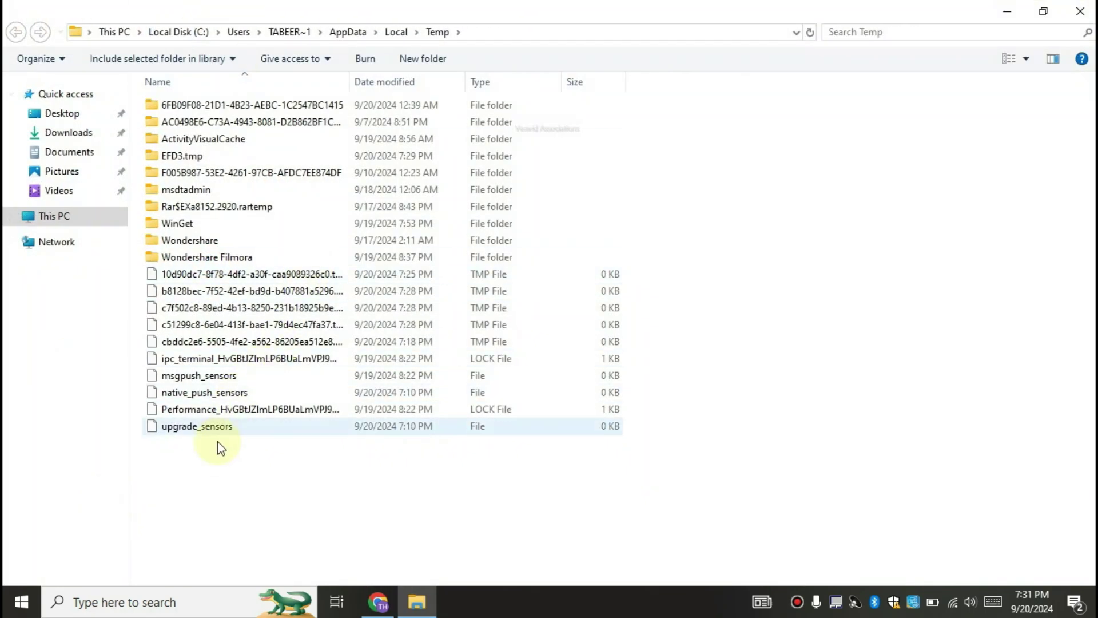
Delete every item with admin permission, skipping all in-use files and folders
key(ctrl+a)
right_click(199, 343)
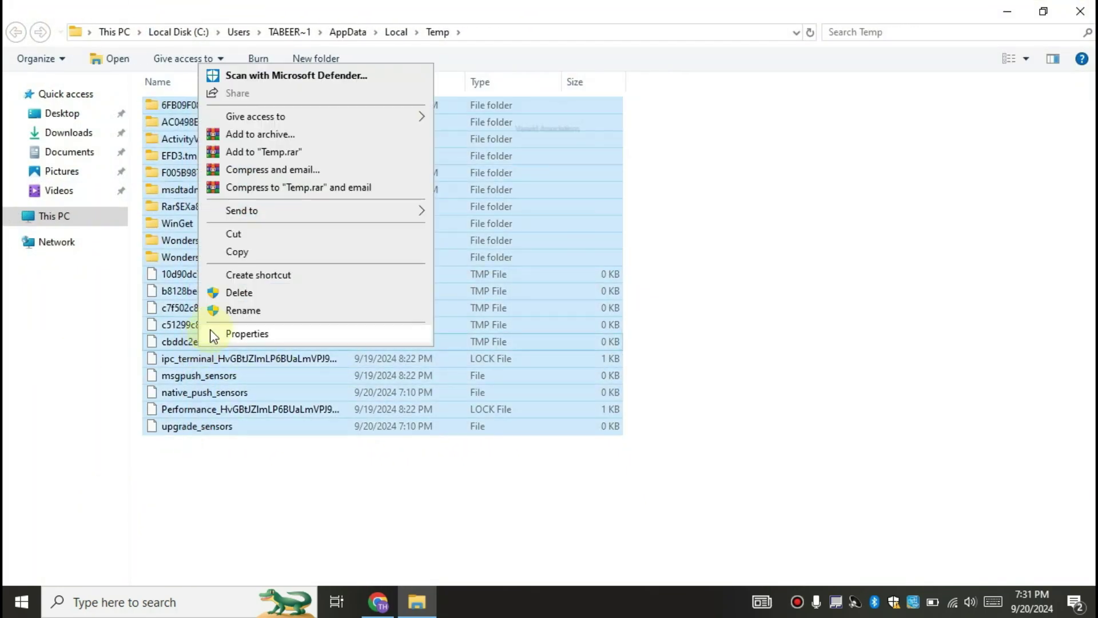
click(232, 292)
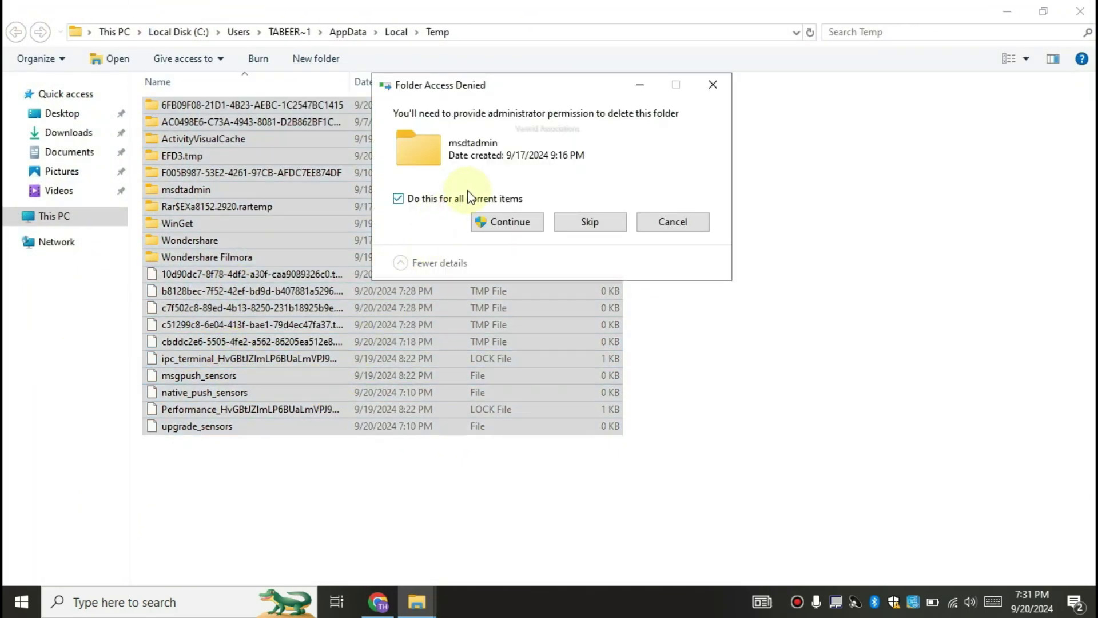
click(507, 222)
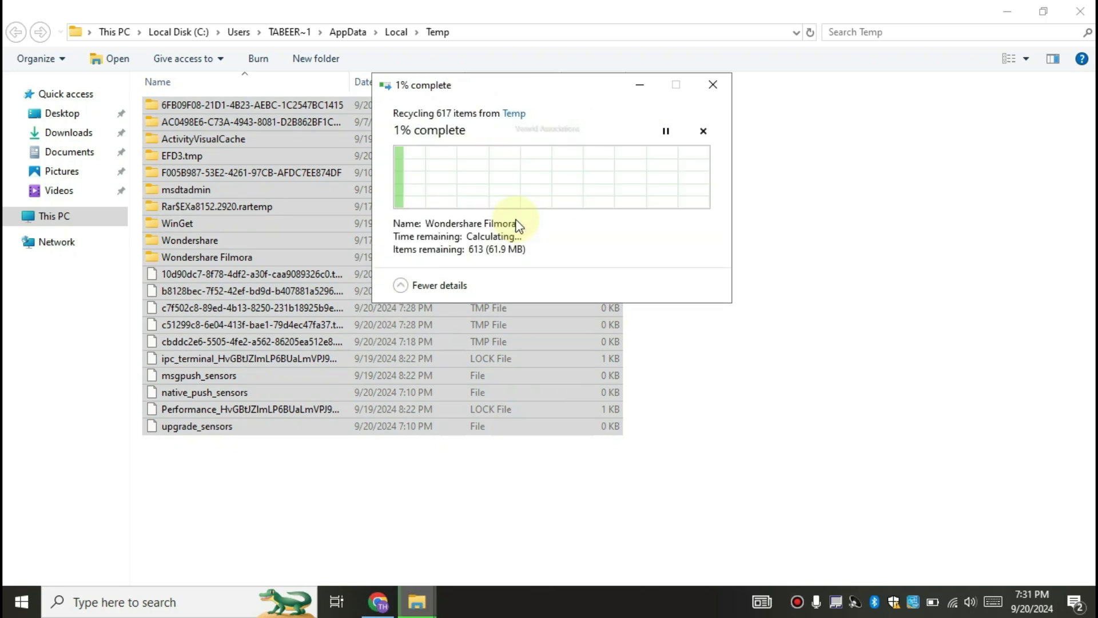
click(509, 225)
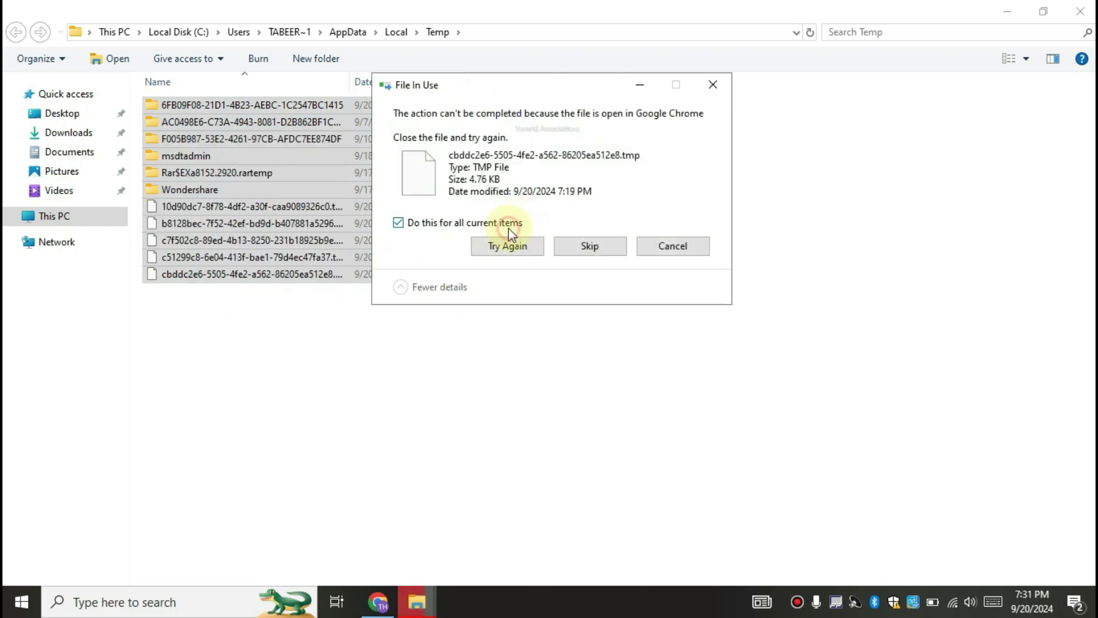
click(592, 246)
click(427, 235)
click(570, 259)
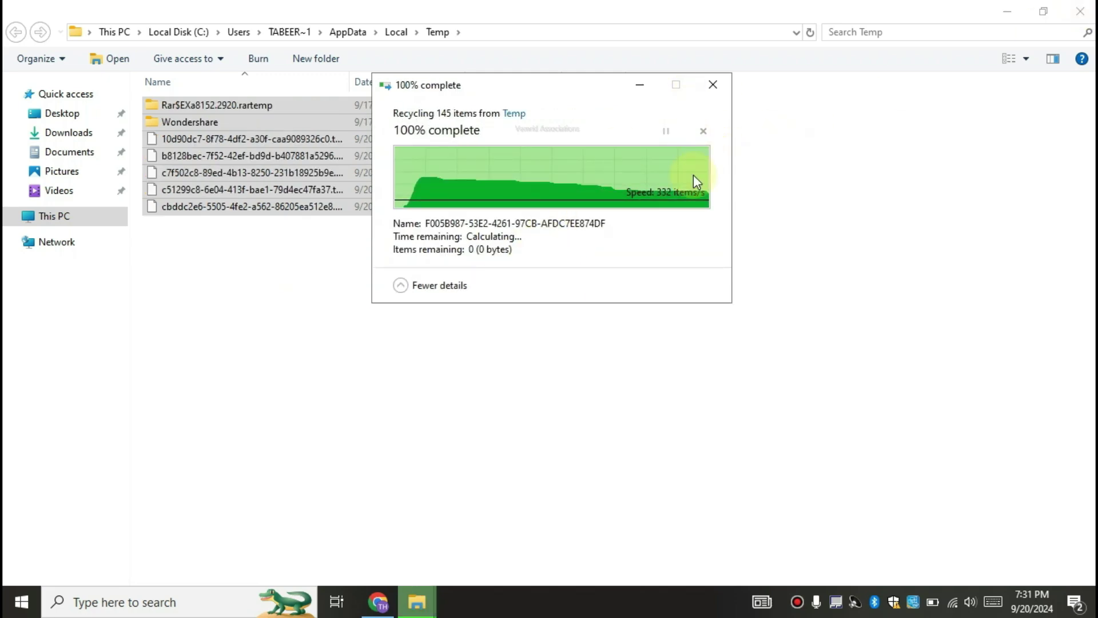
Close the Temp window and open the Prefetch folder via Run, granting access
key(alt+F4)
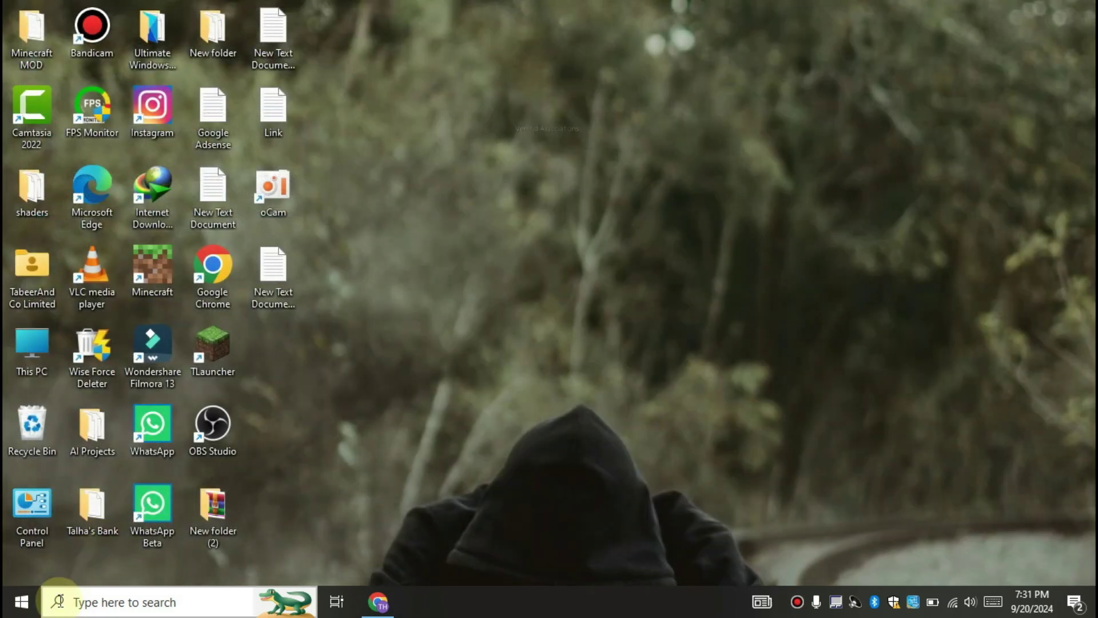
right_click(20, 602)
click(38, 537)
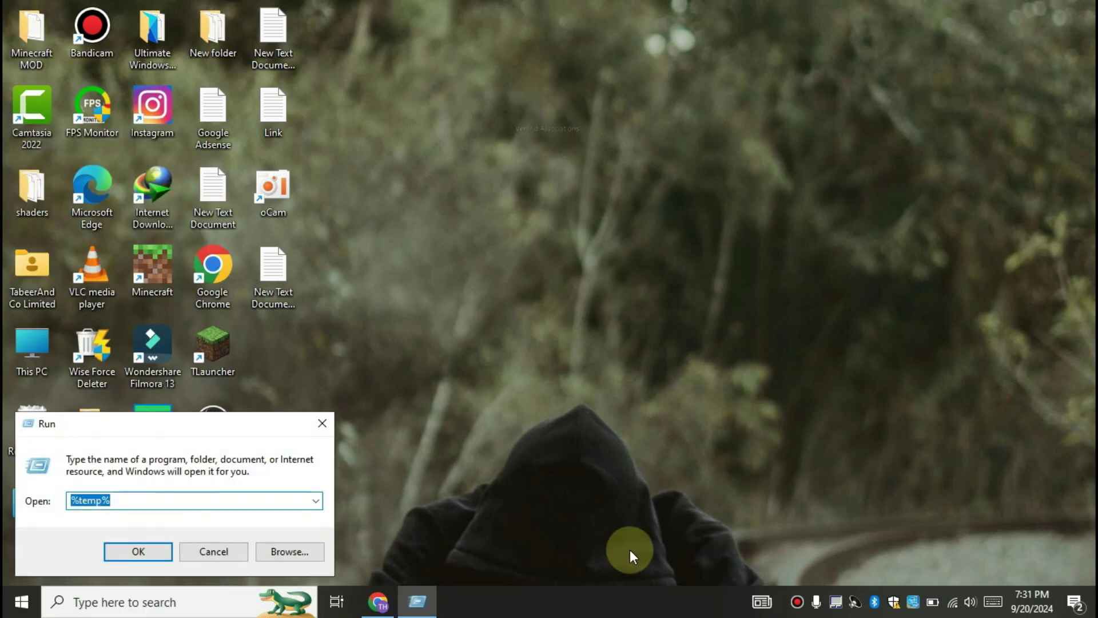
key(BackSpace)
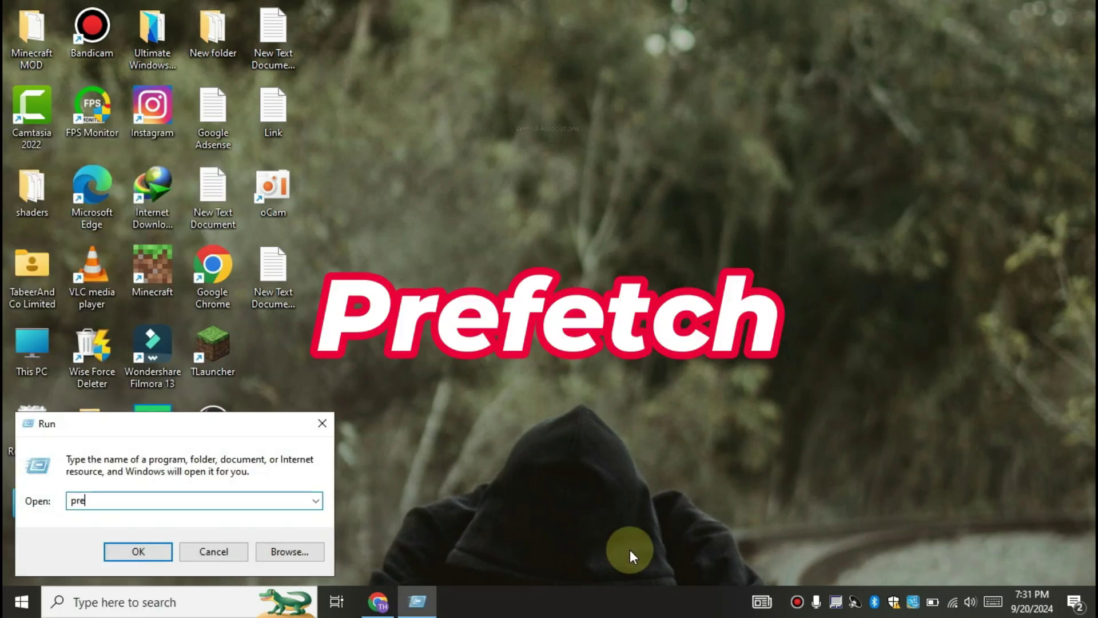
text(prefetch)
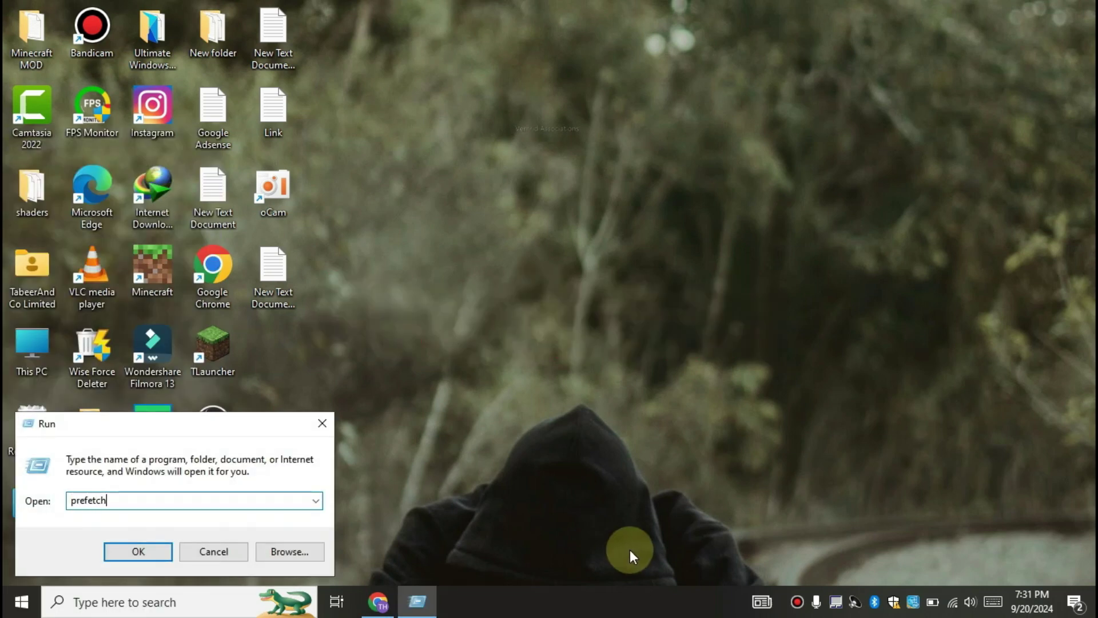
key(Return)
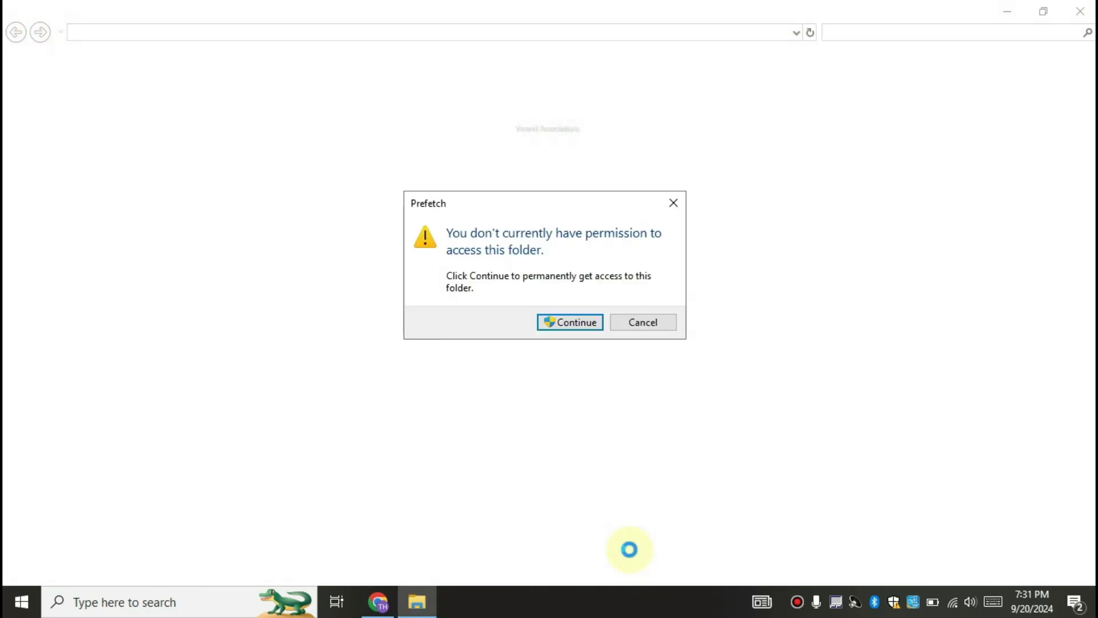
key(Return)
Delete all Prefetch files, skipping in-use ones for all items, and close the window
key(ctrl+a)
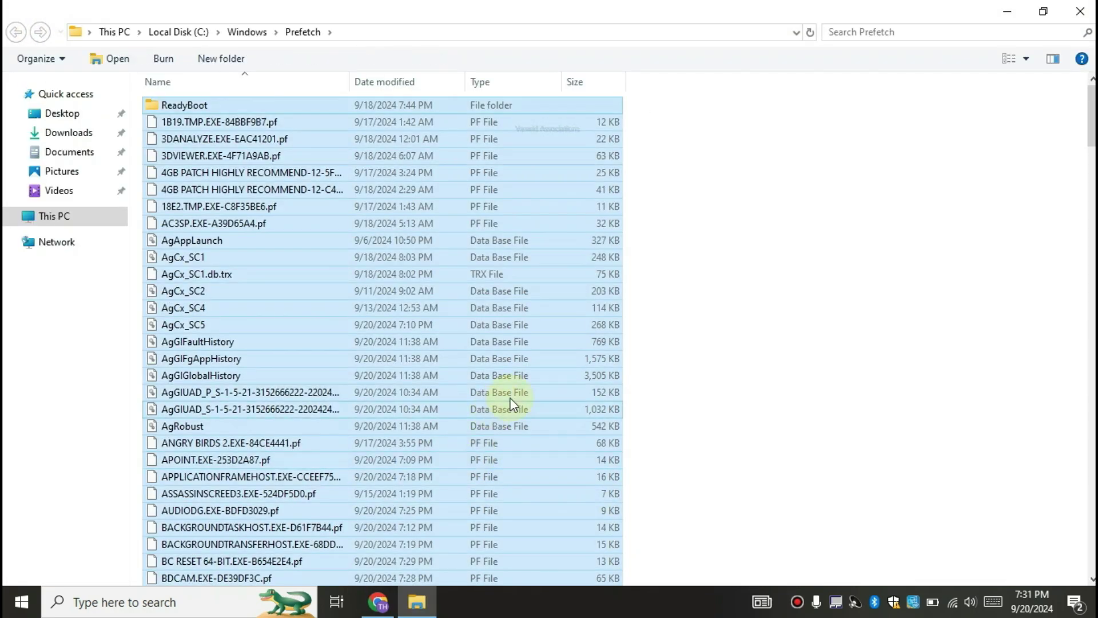
right_click(525, 390)
click(650, 339)
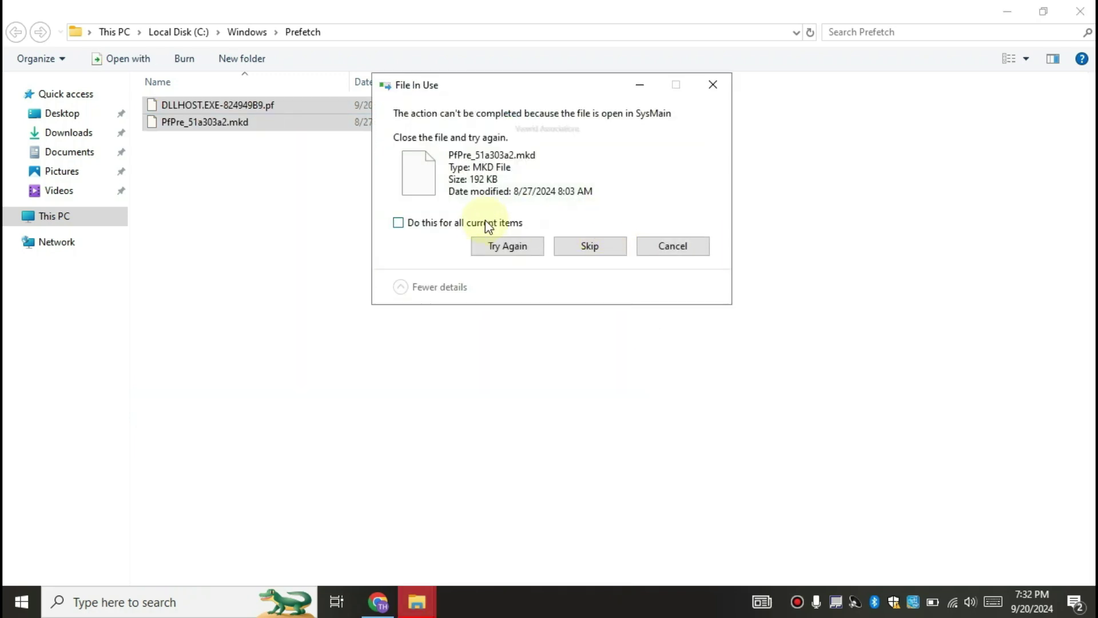
click(479, 223)
click(574, 247)
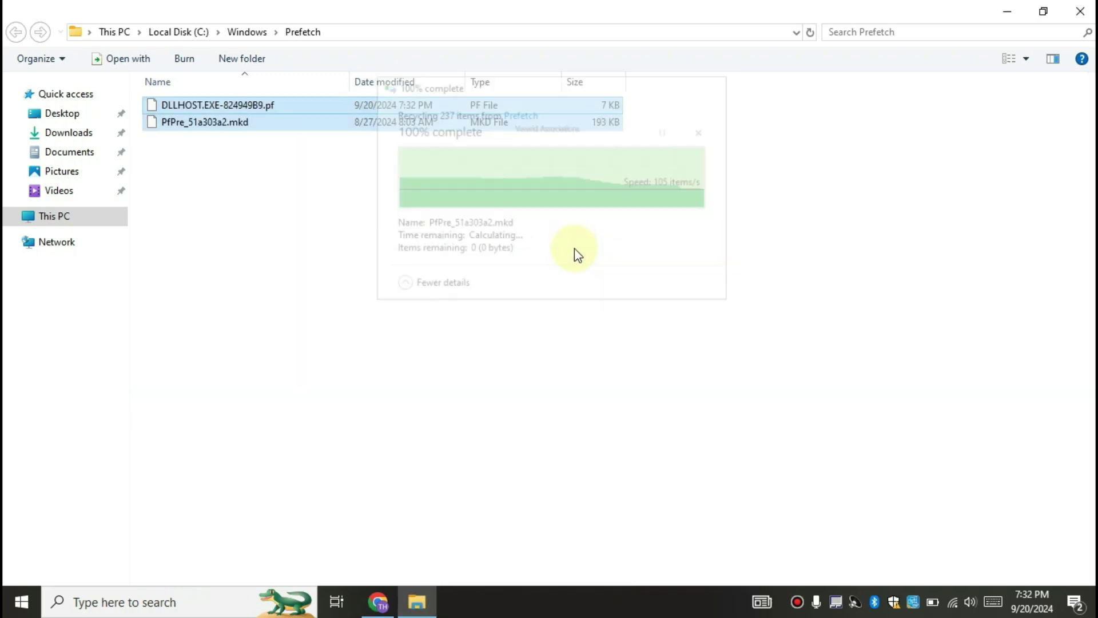
click(598, 244)
click(1080, 12)
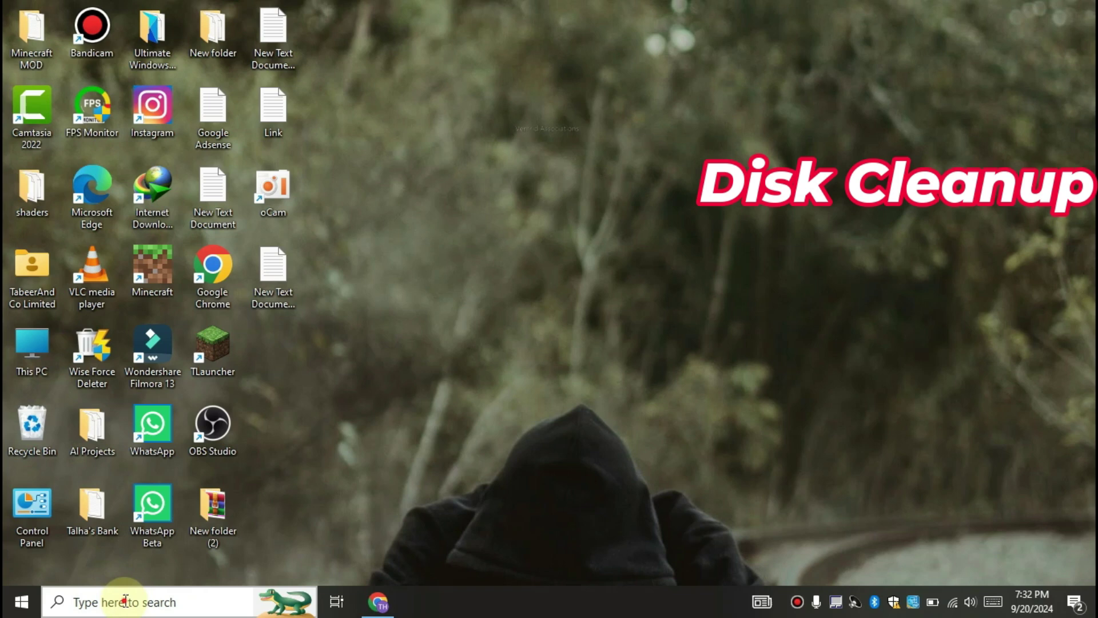
Launch Disk Cleanup and scan drive C:
click(128, 602)
text(di)
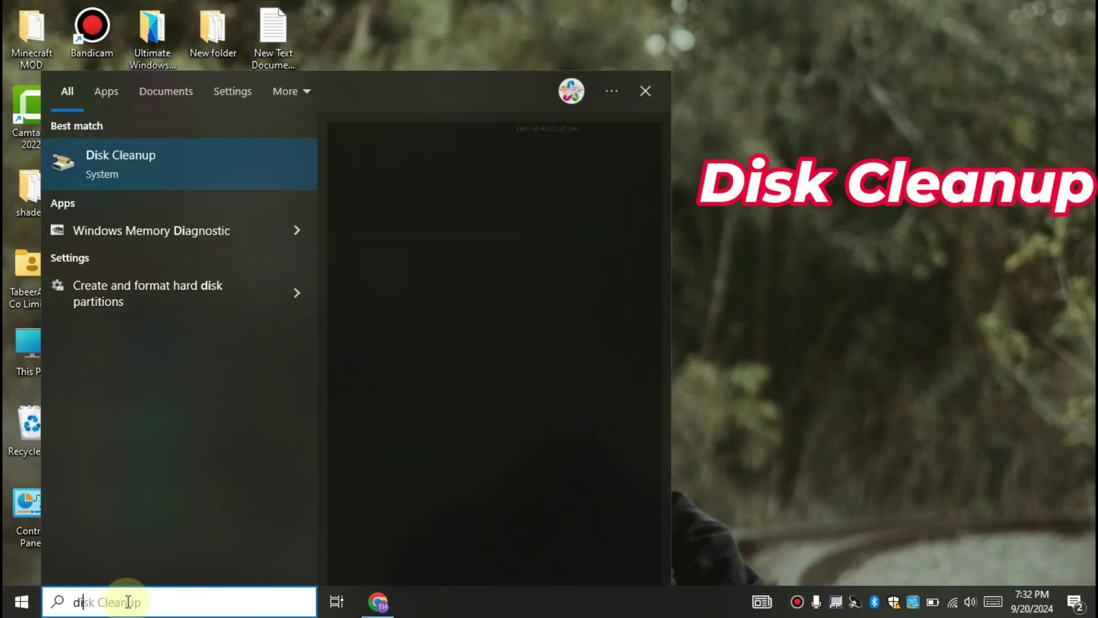
click(276, 173)
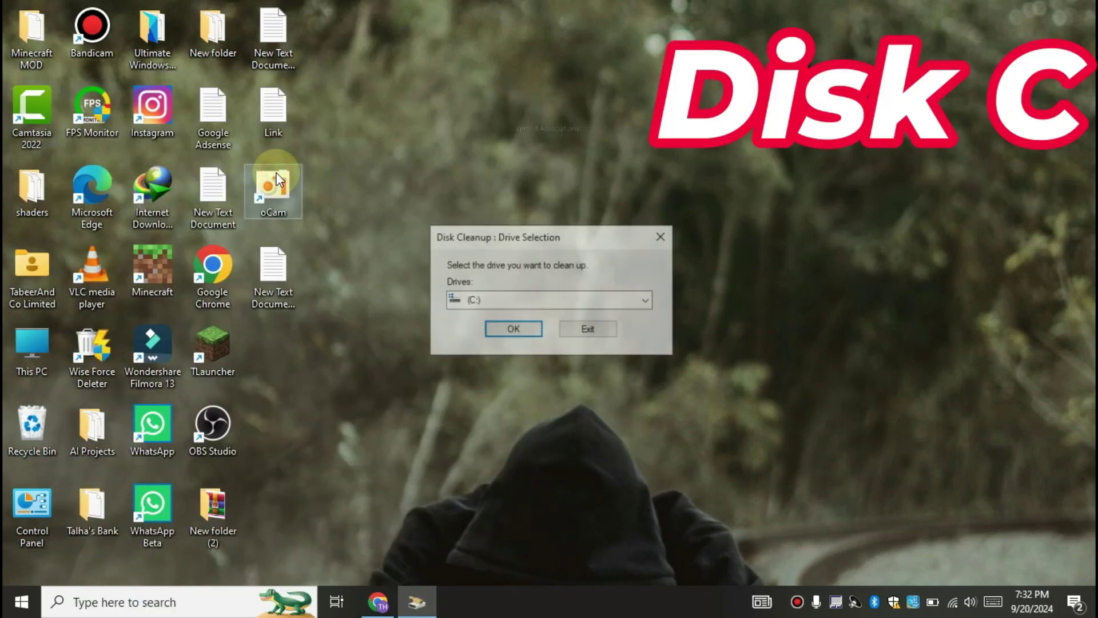
click(525, 302)
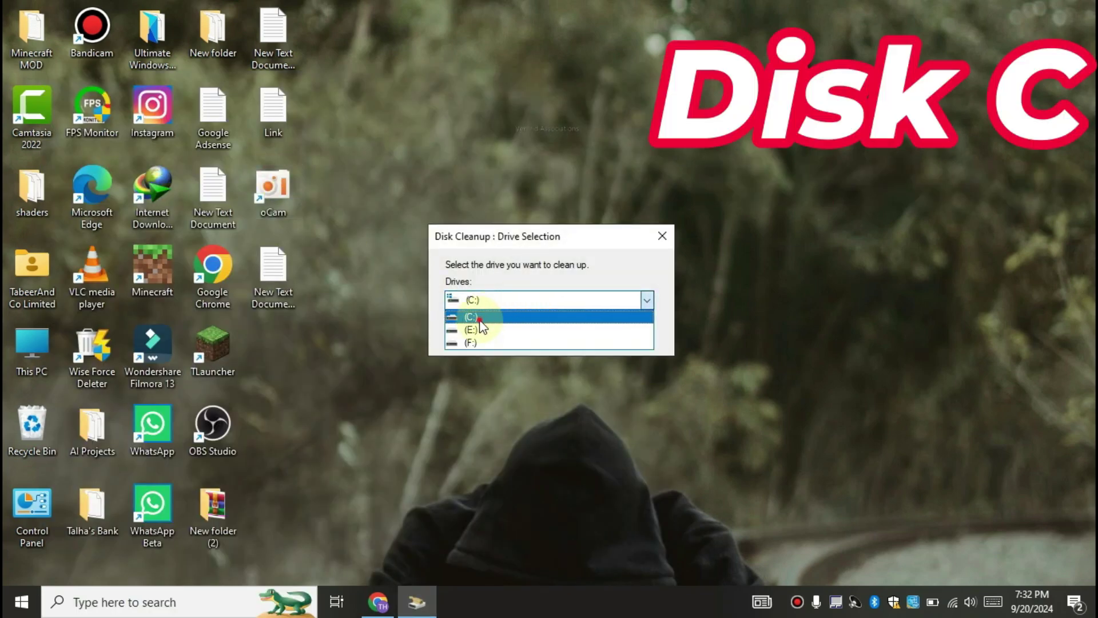
click(479, 318)
click(513, 330)
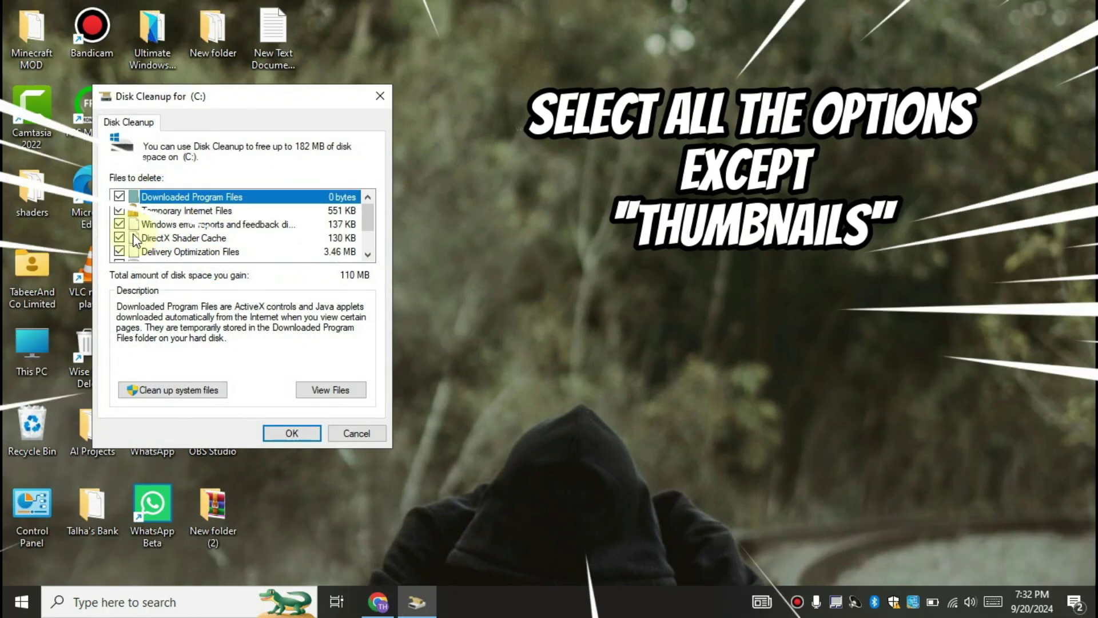
Permanently delete the checked categories, allowing the protected temp folder to be removed
scroll(137, 239, down, 1)
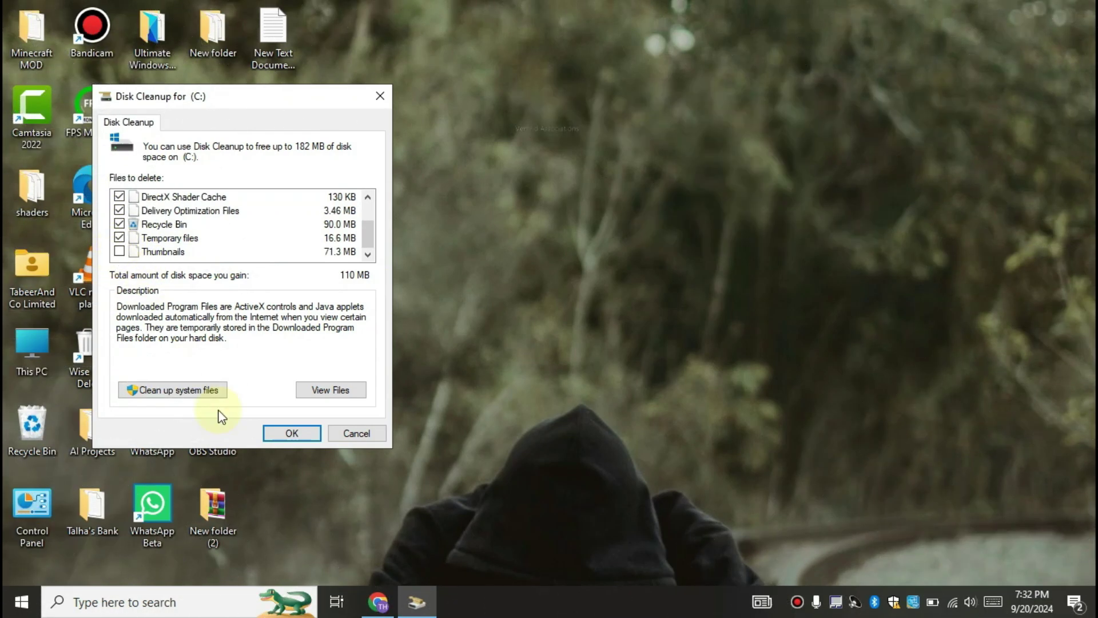
click(291, 435)
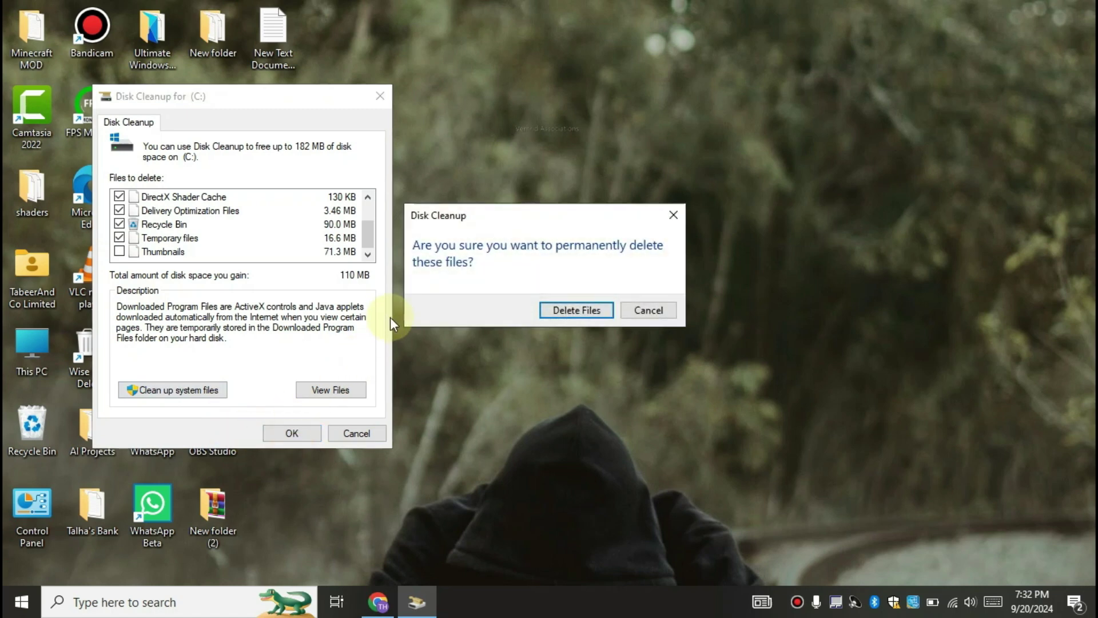
click(564, 313)
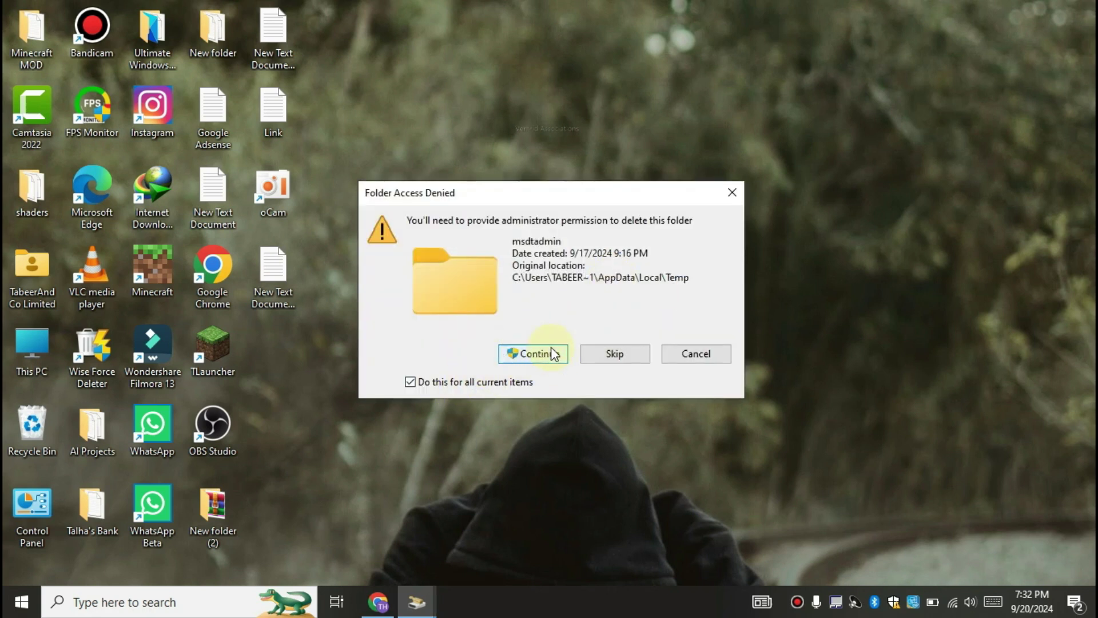
click(552, 354)
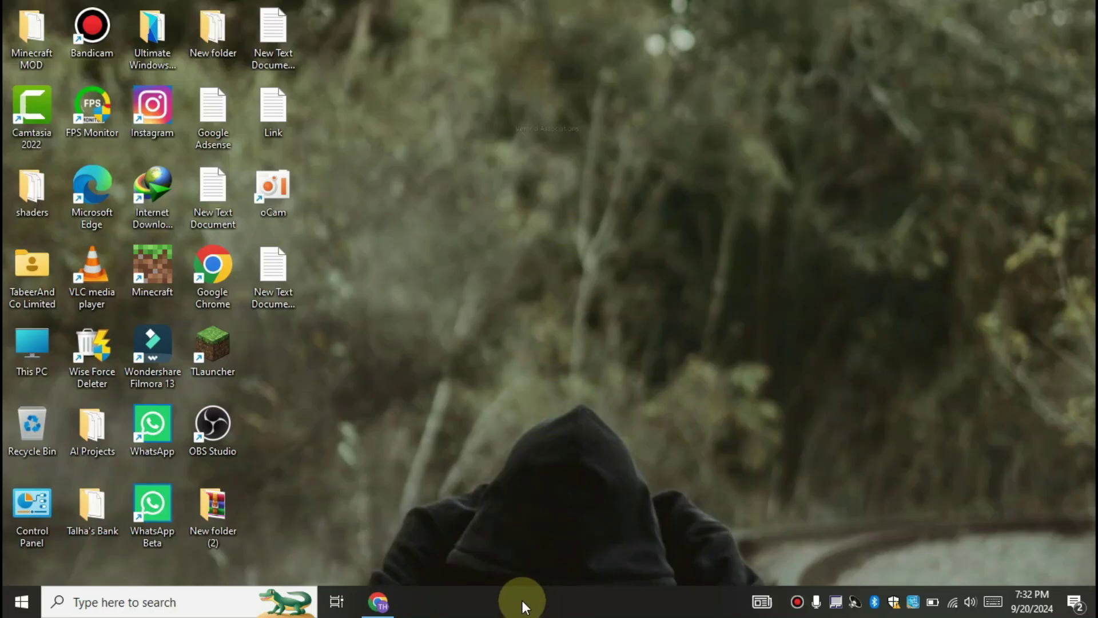
Open Task Manager's Startup tab maximized and review the WhatsApp and Java Update Scheduler entries
right_click(521, 604)
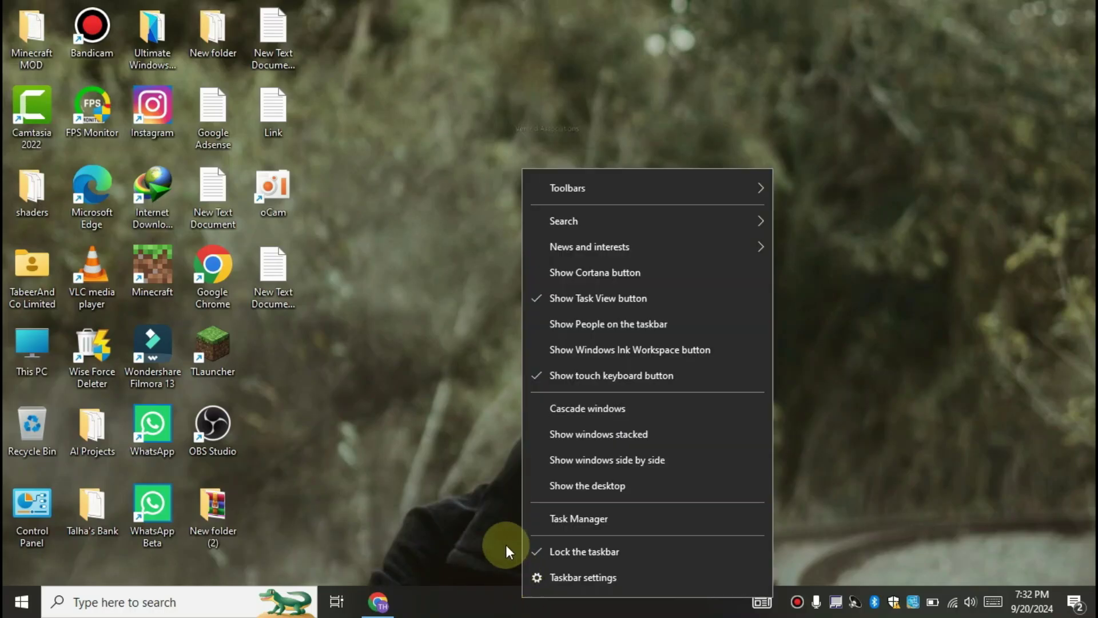
click(573, 521)
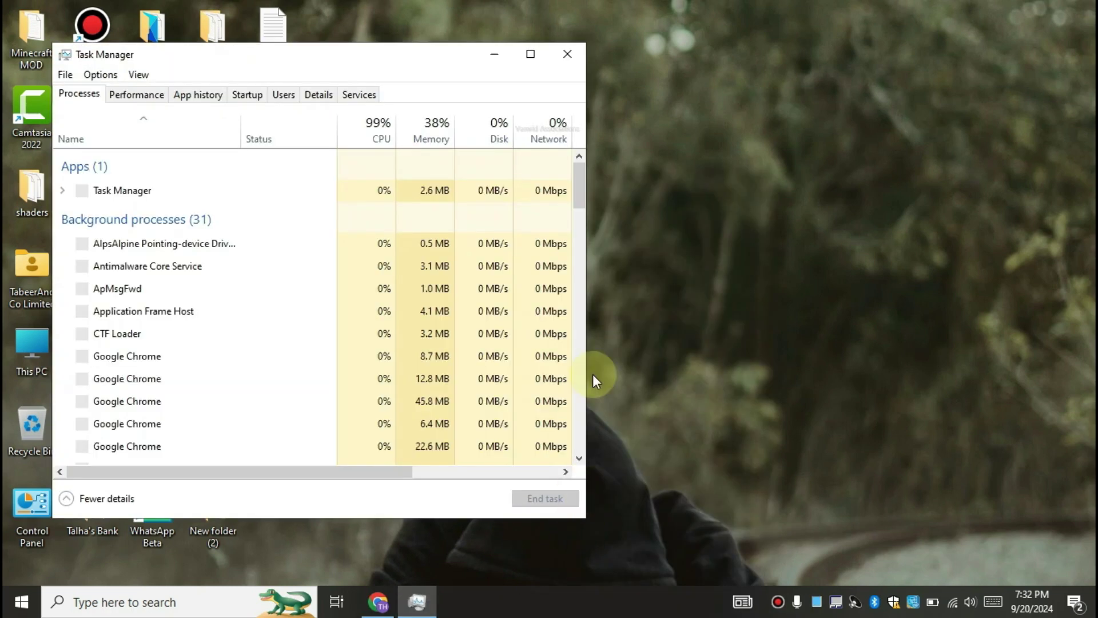
click(242, 102)
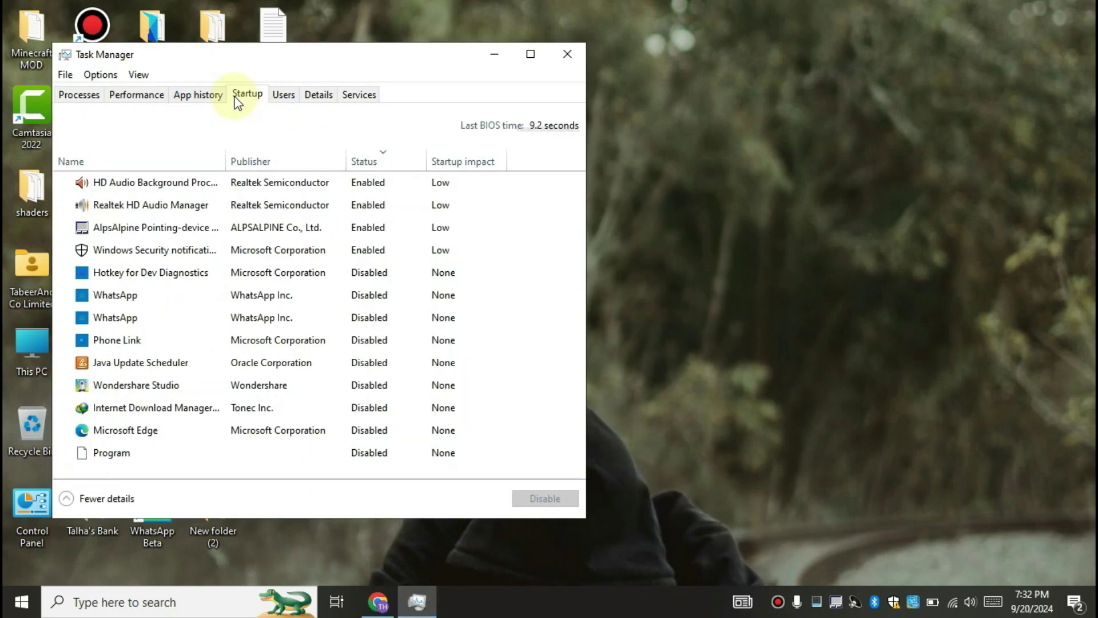
click(532, 55)
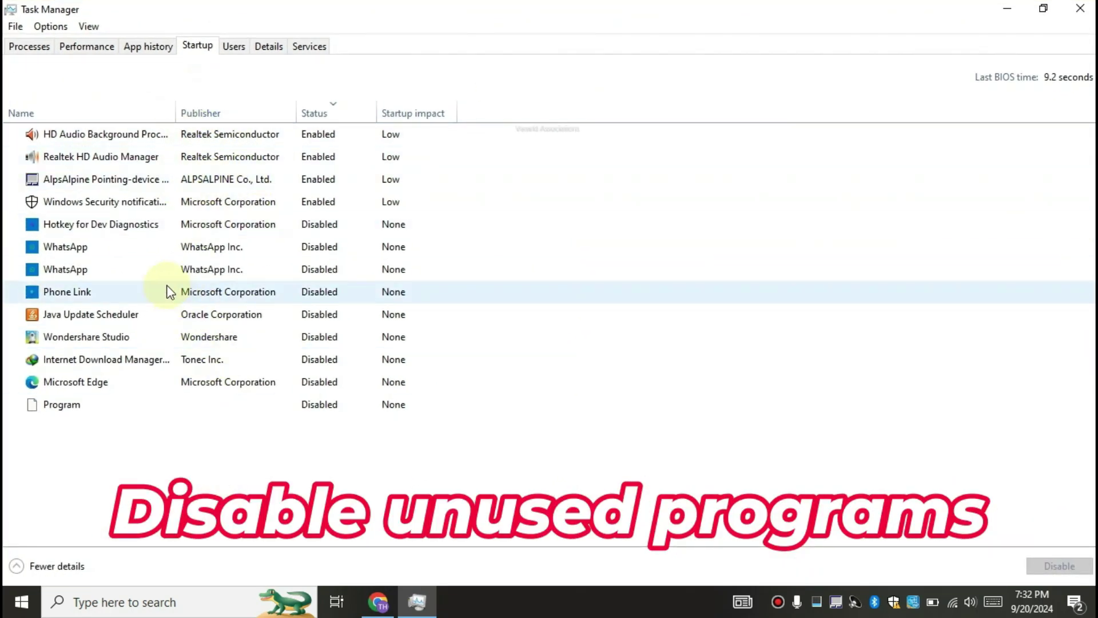
right_click(78, 246)
click(518, 313)
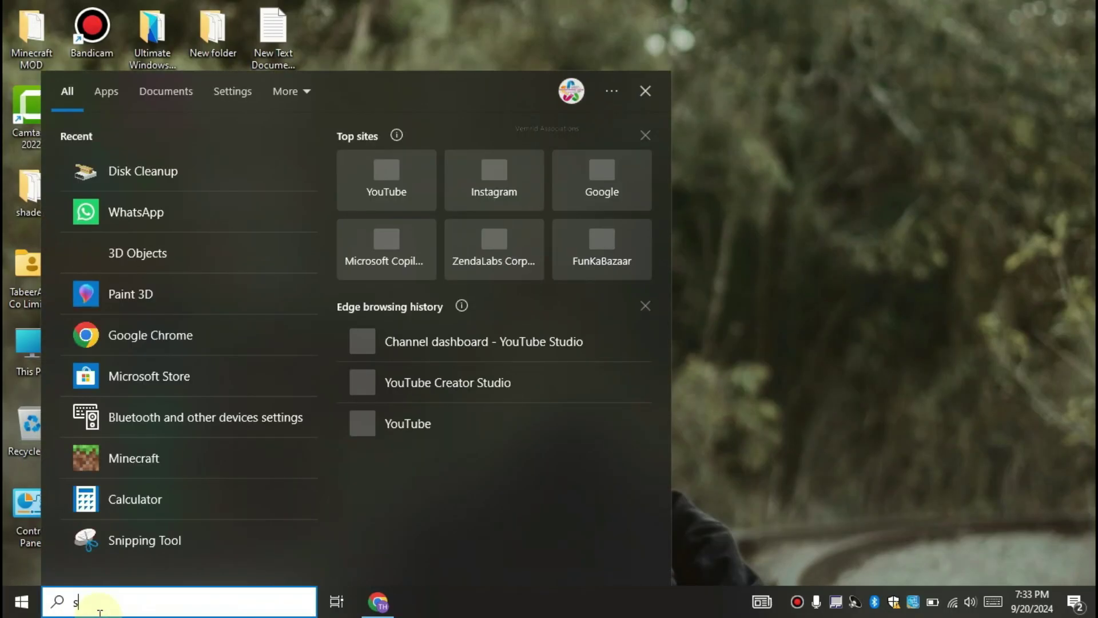
Open Settings and switch 'Let apps run in the background' Off under Privacy > Background apps
text(sett)
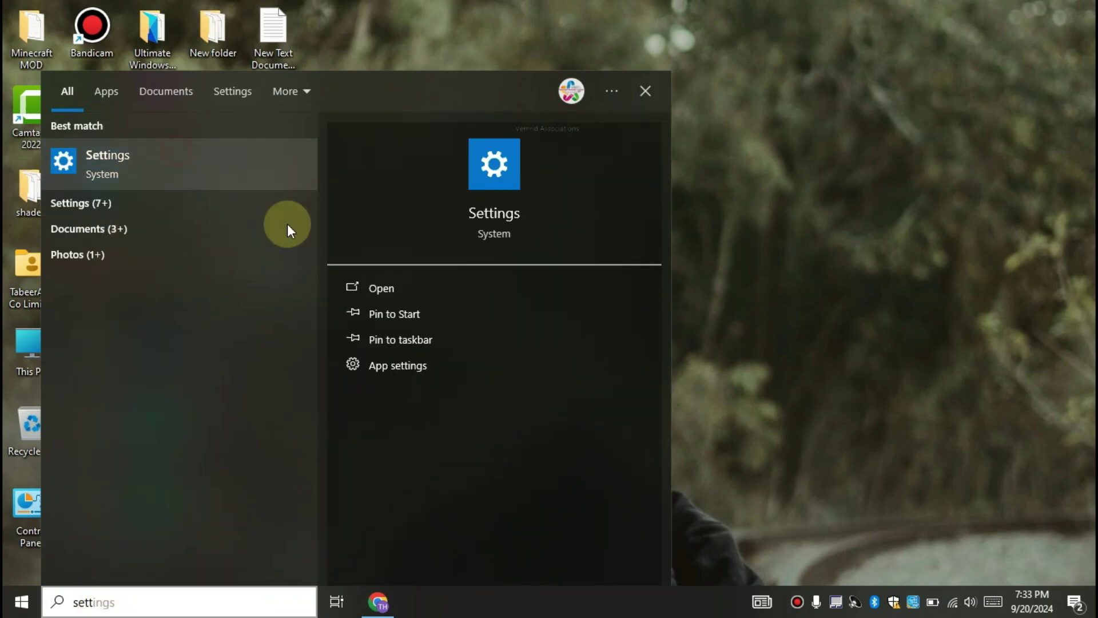
click(421, 293)
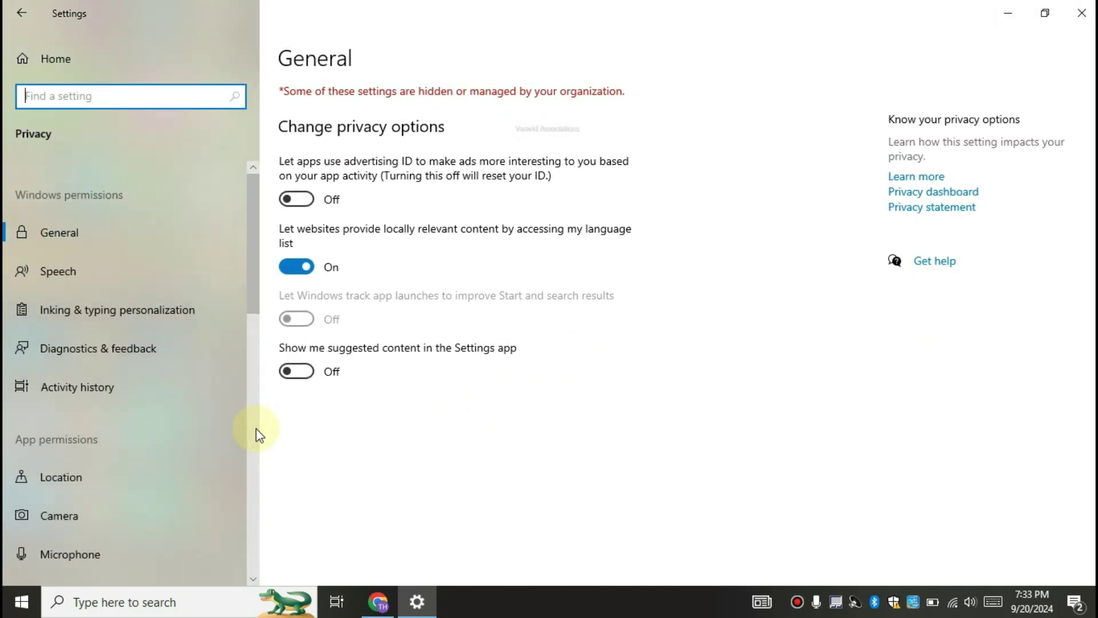
scroll(256, 434, down, 5)
scroll(256, 435, down, 4)
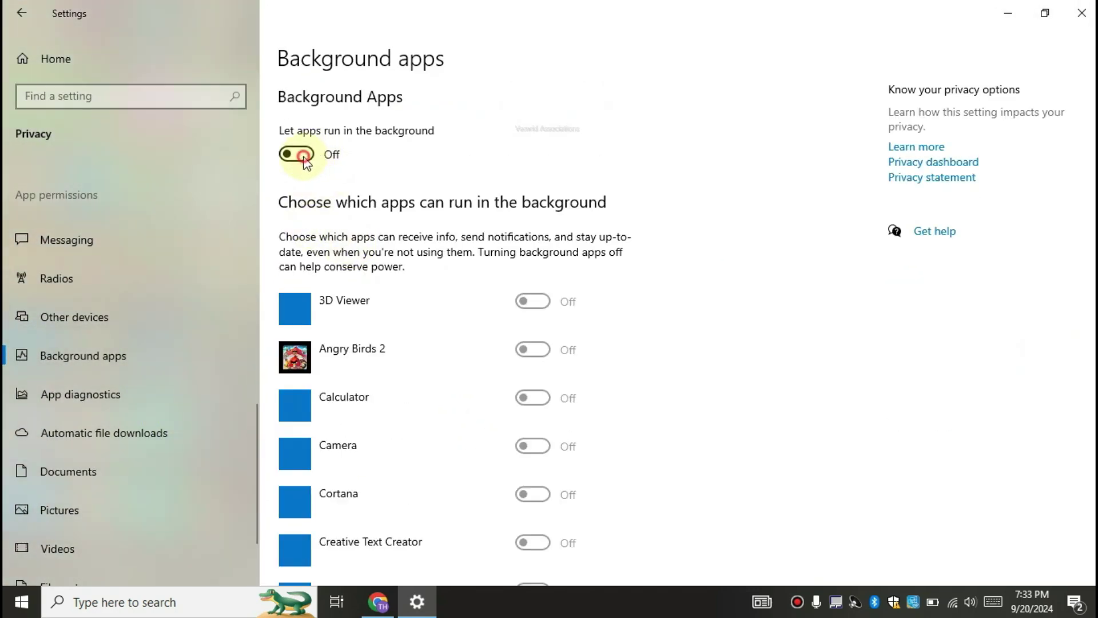
click(297, 155)
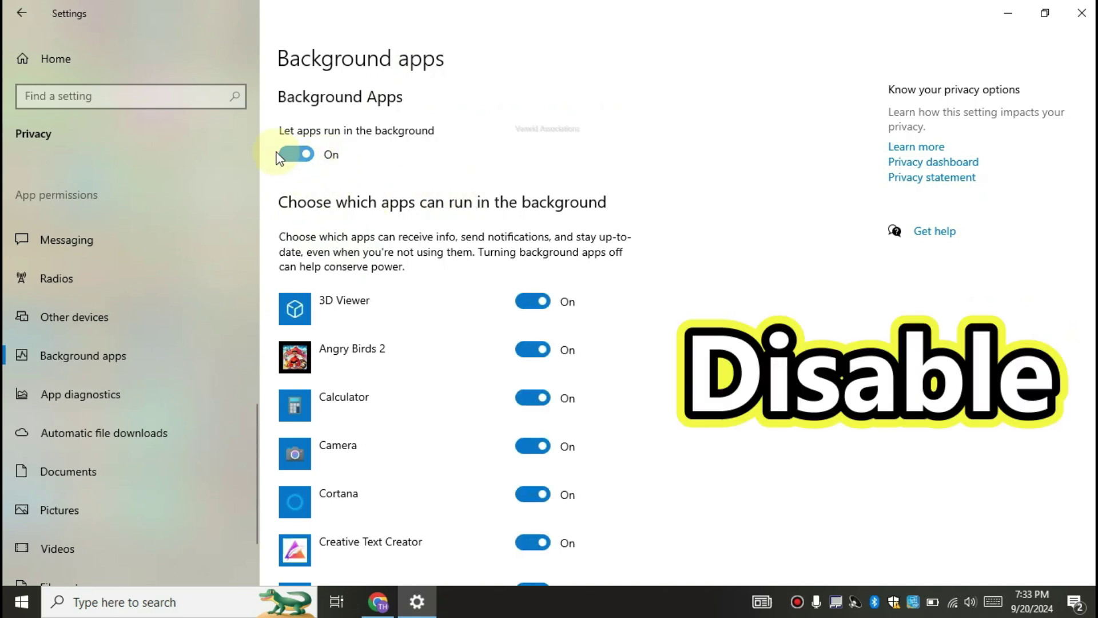
click(306, 153)
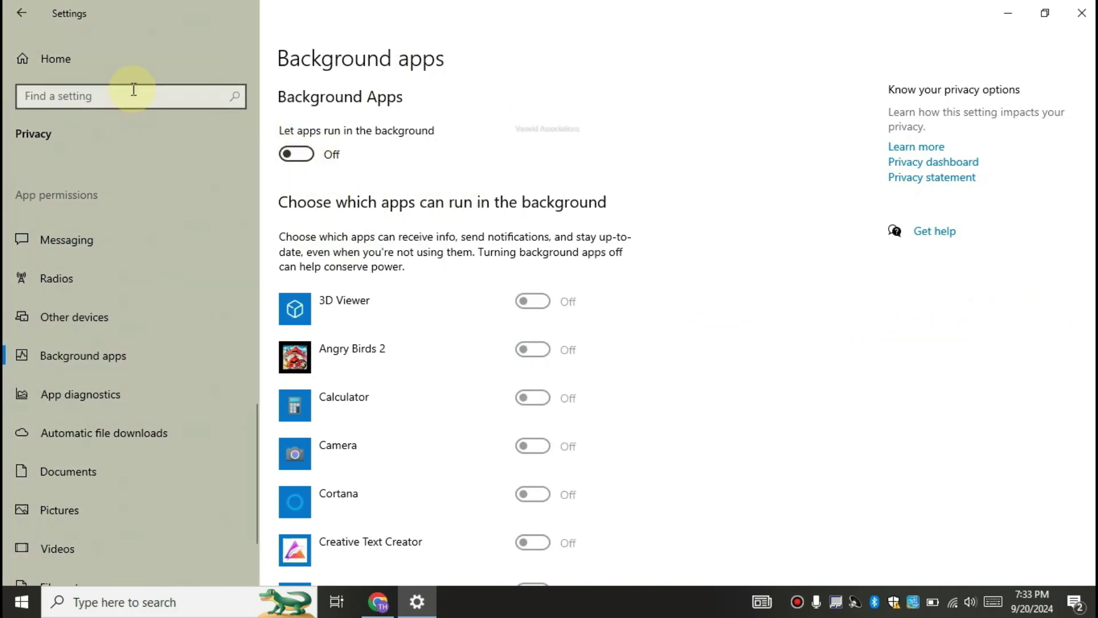
click(142, 71)
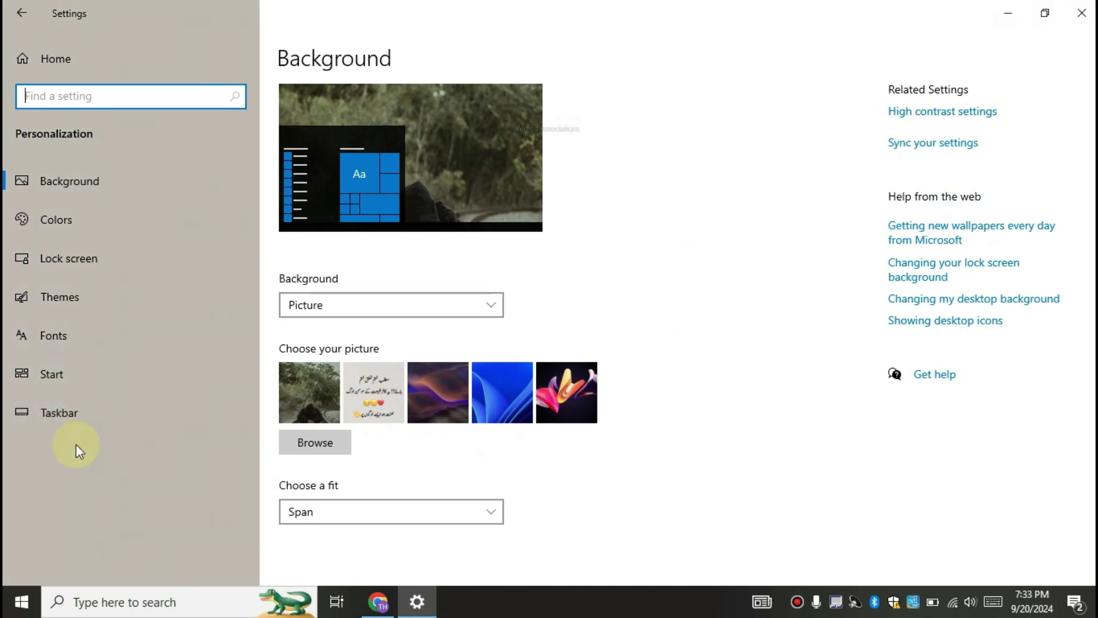
Switch Transparency effects Off on the Personalization > Colors page
click(103, 226)
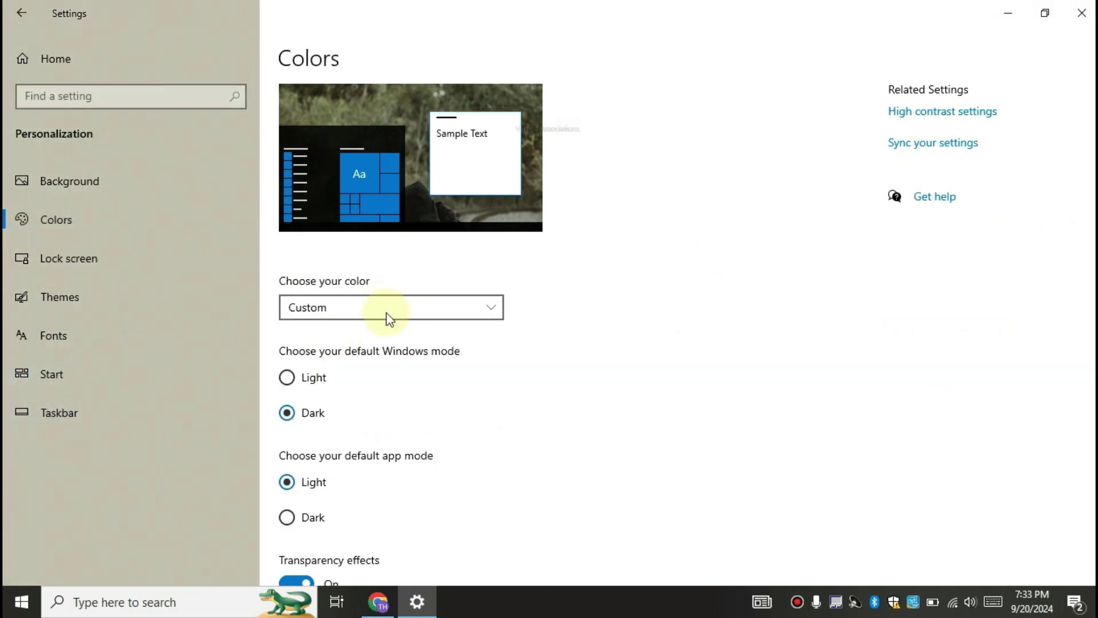
scroll(299, 371, down, 3)
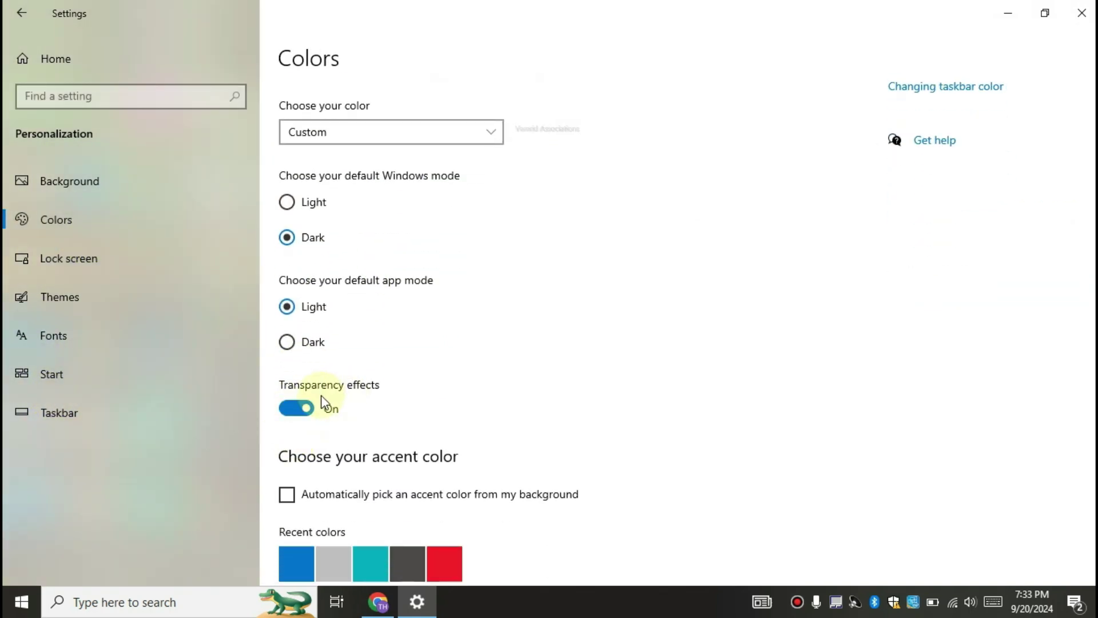
click(306, 408)
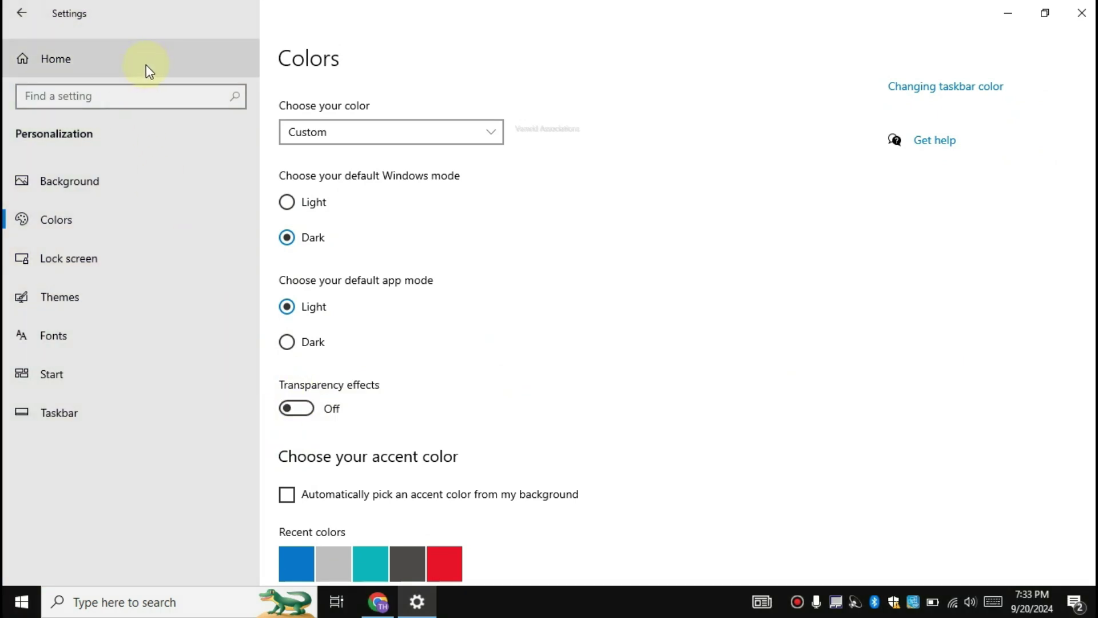
click(174, 63)
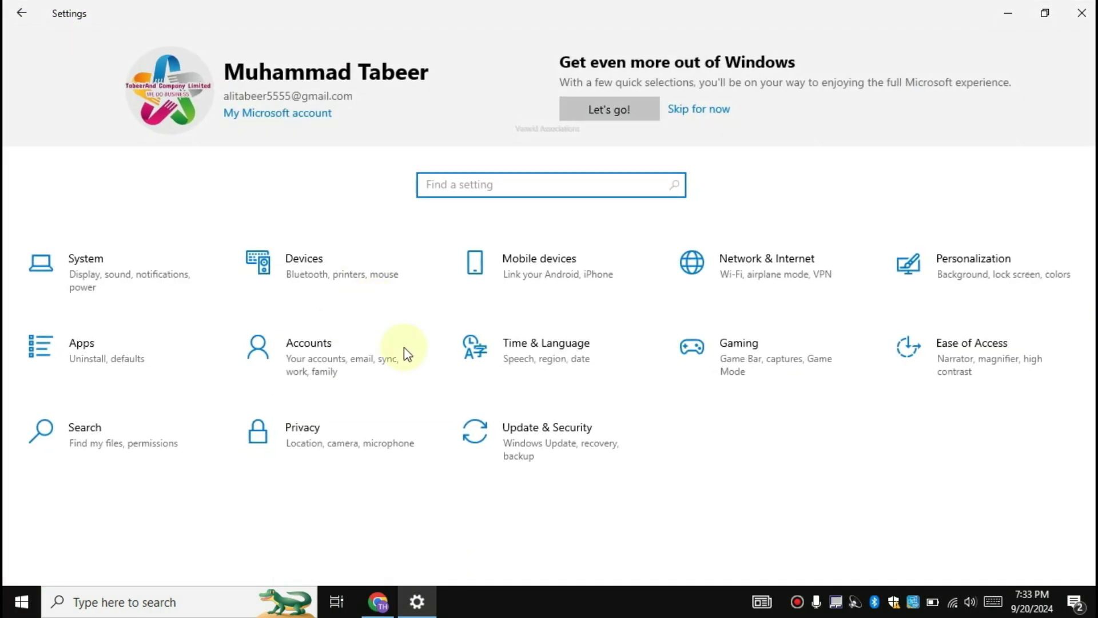
Open System > Storage to view drive C: usage, 83.0 GB used of 120 GB
click(122, 298)
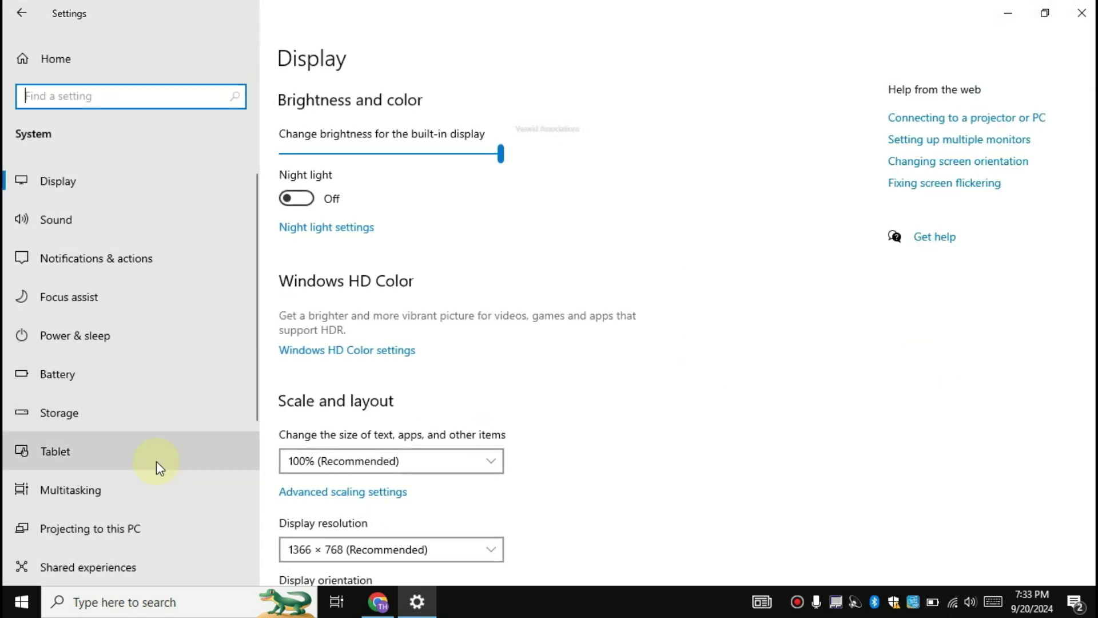
click(187, 426)
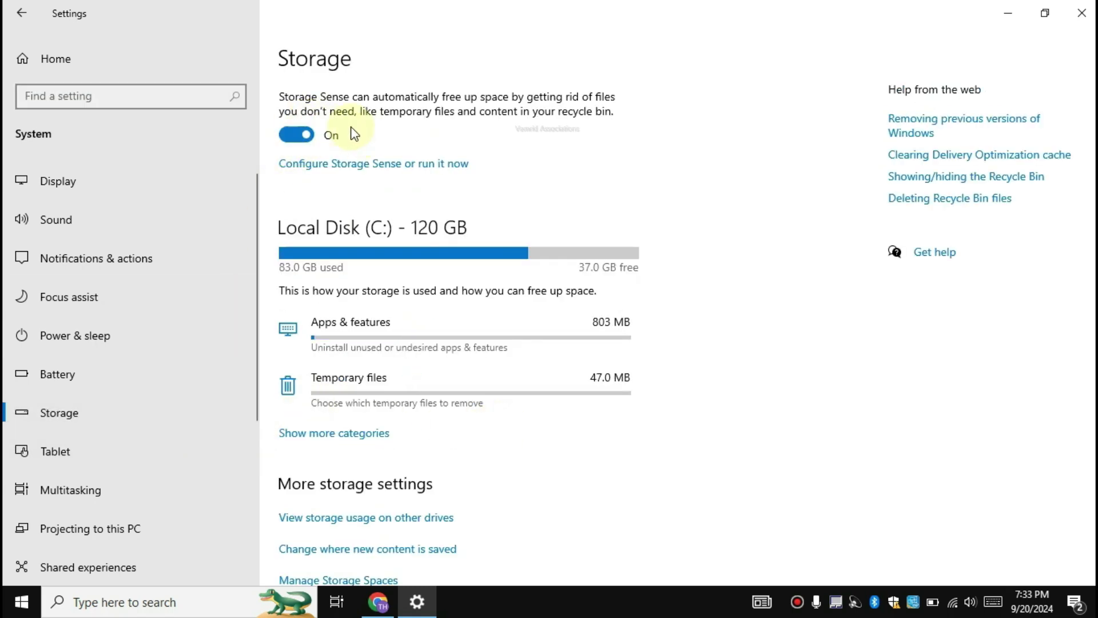
Open Apps & features and scroll the installed apps list down to Maps
click(184, 56)
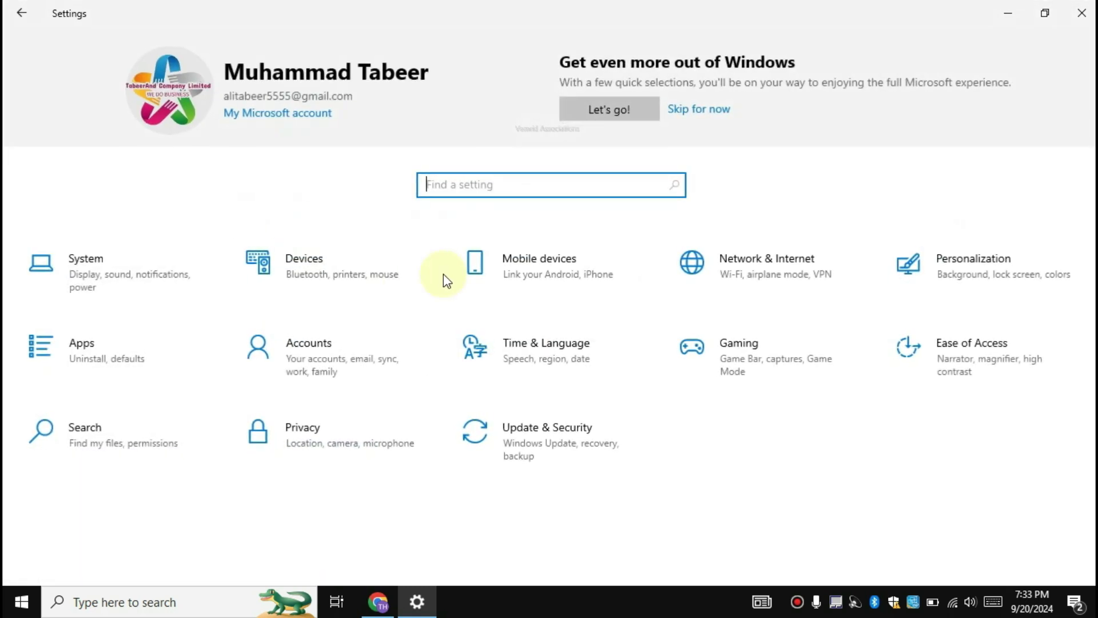
click(158, 344)
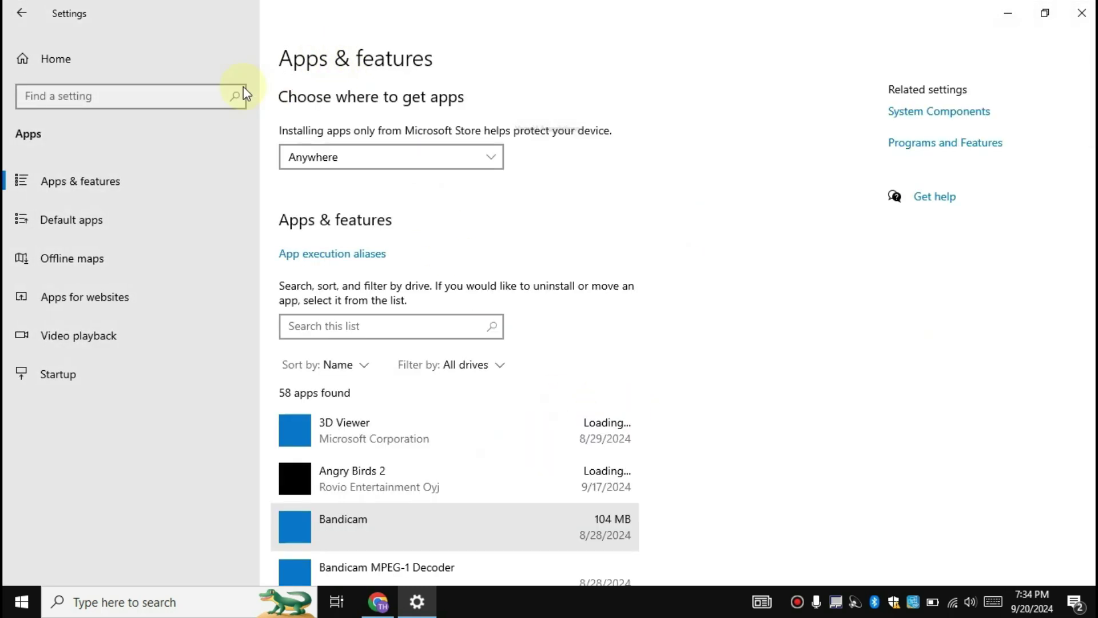
scroll(320, 308, down, 3)
scroll(337, 300, down, 4)
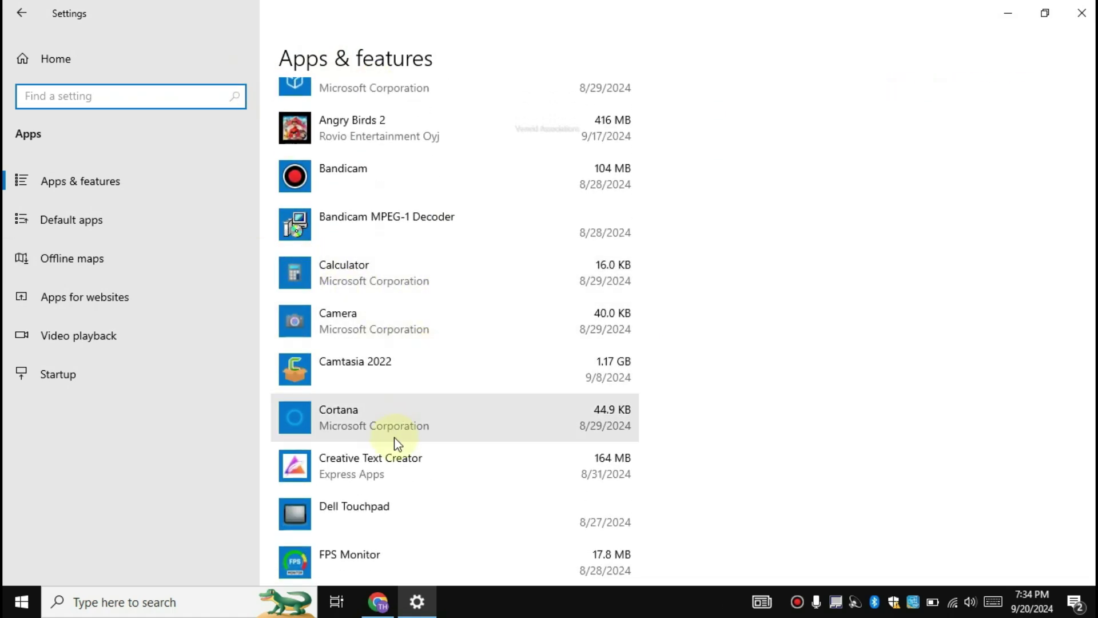
scroll(492, 400, down, 3)
scroll(490, 270, down, 4)
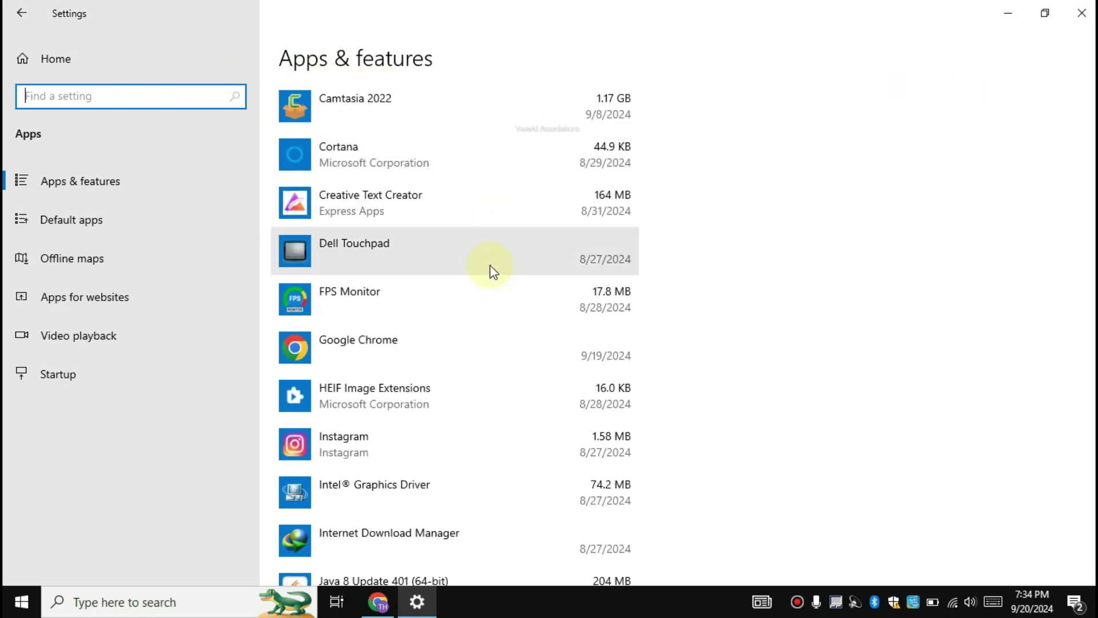
scroll(498, 283, down, 8)
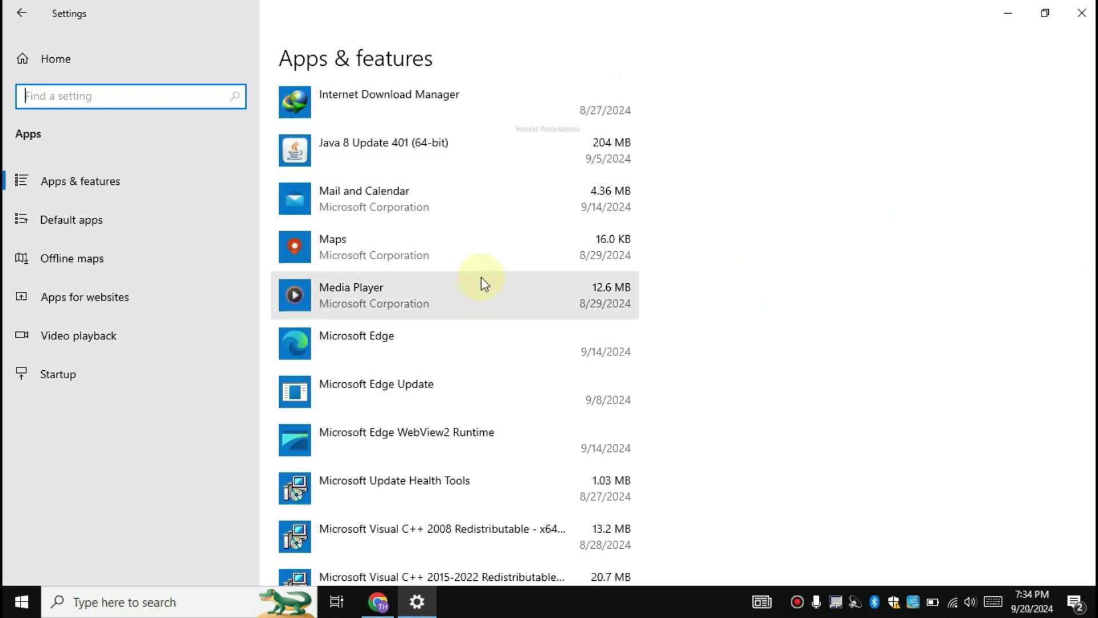
Uninstall the Maps app, leaving 57 installed apps
click(471, 162)
click(589, 237)
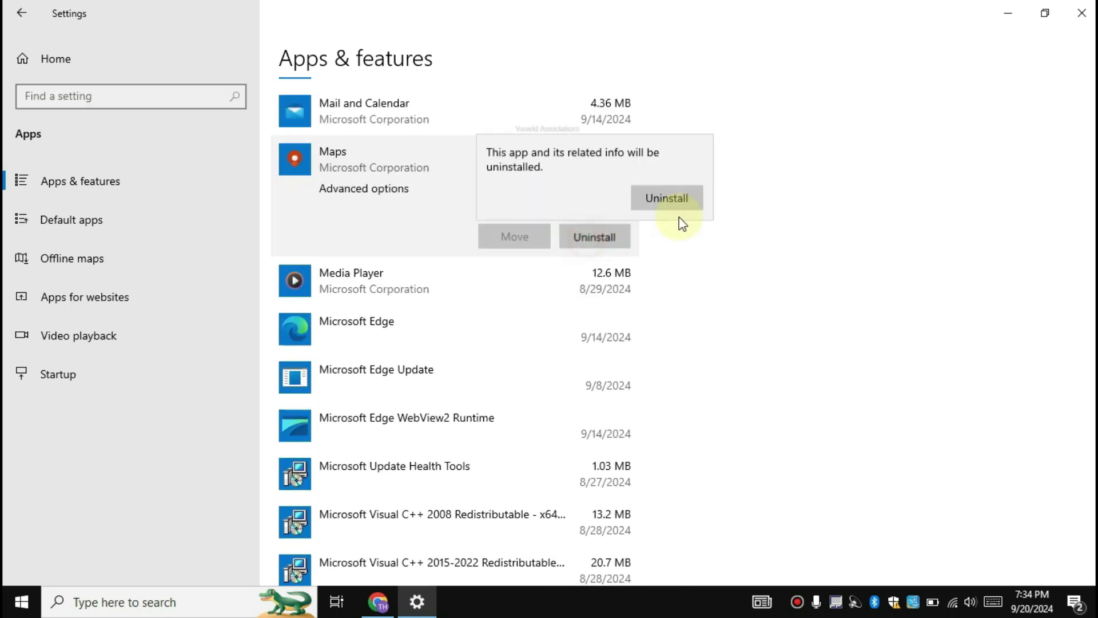
click(667, 197)
scroll(504, 209, down, 10)
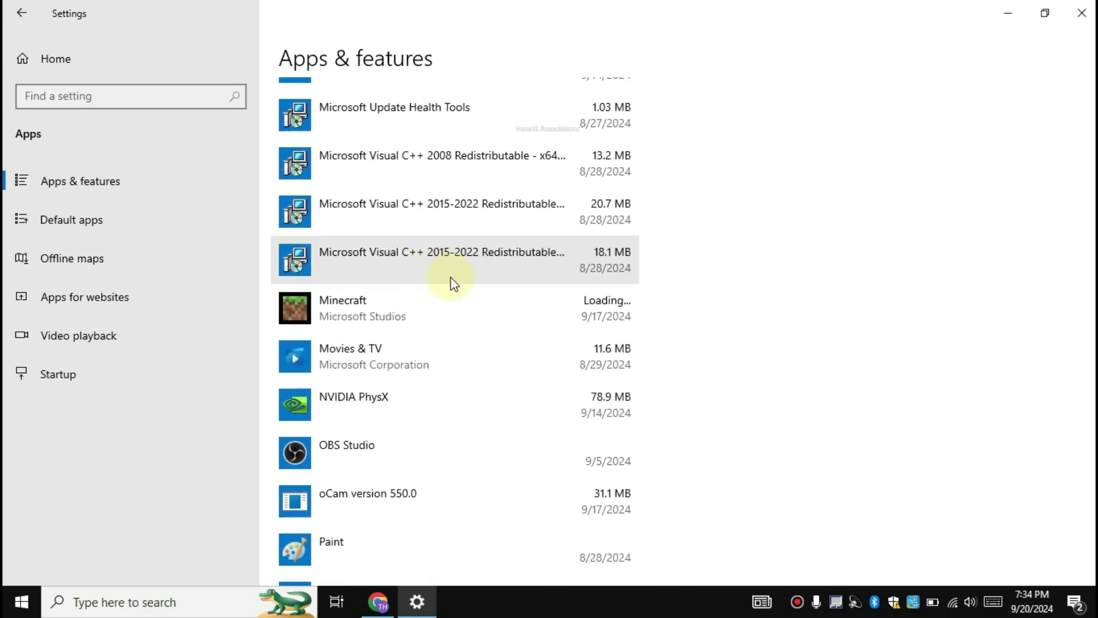
scroll(453, 275, down, 10)
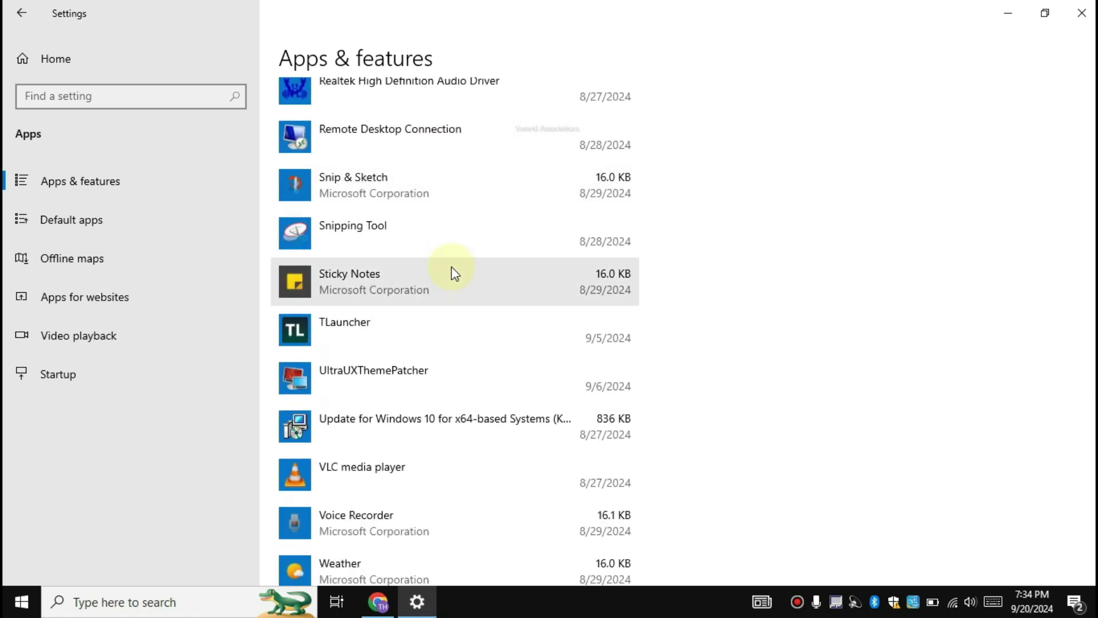
scroll(453, 246, down, 7)
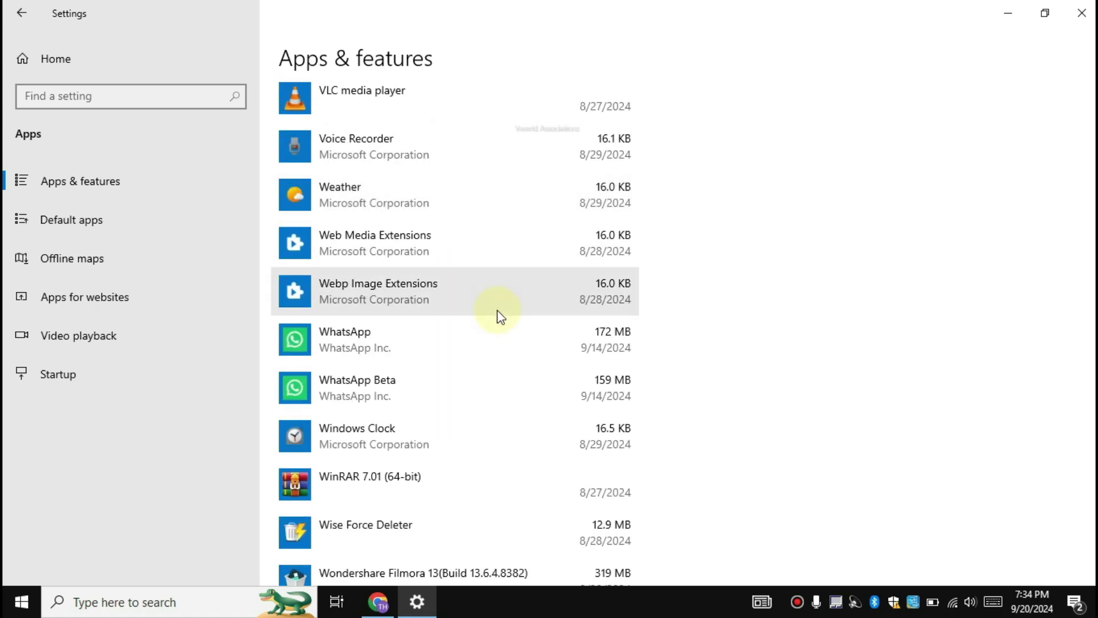
scroll(476, 276, up, 10)
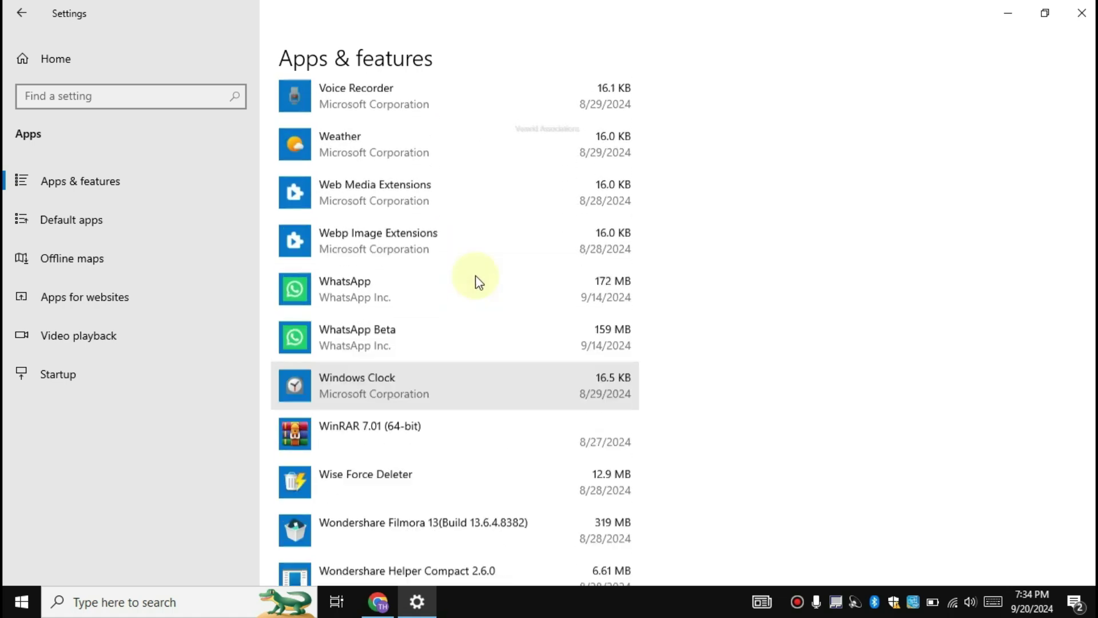
scroll(479, 281, up, 15)
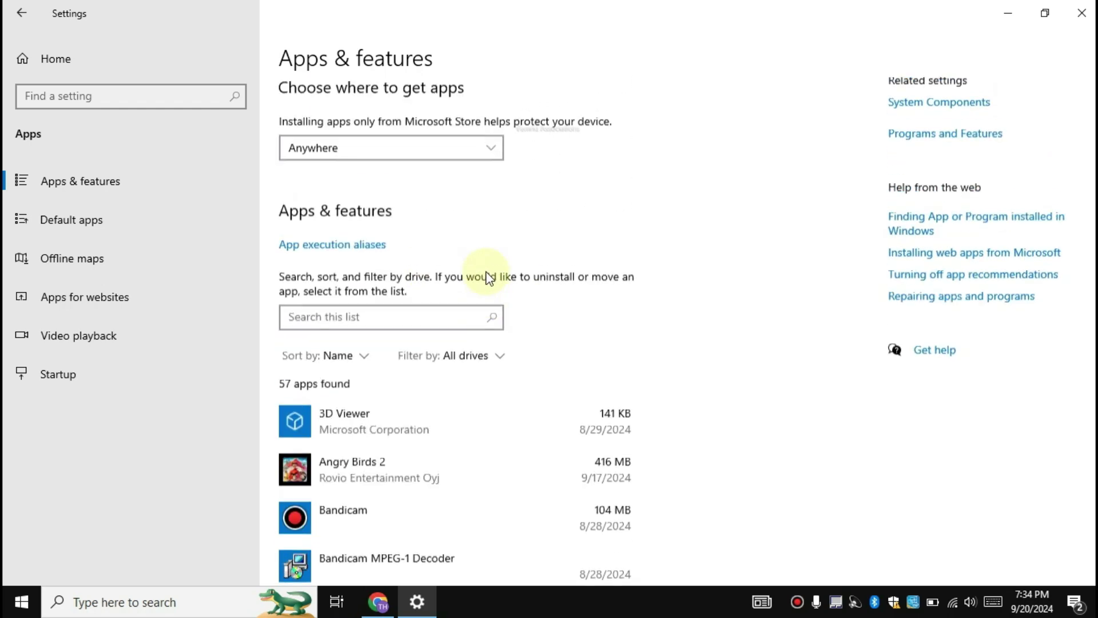
Turn Game Bar Off in Gaming settings and check the Game Mode page
click(78, 54)
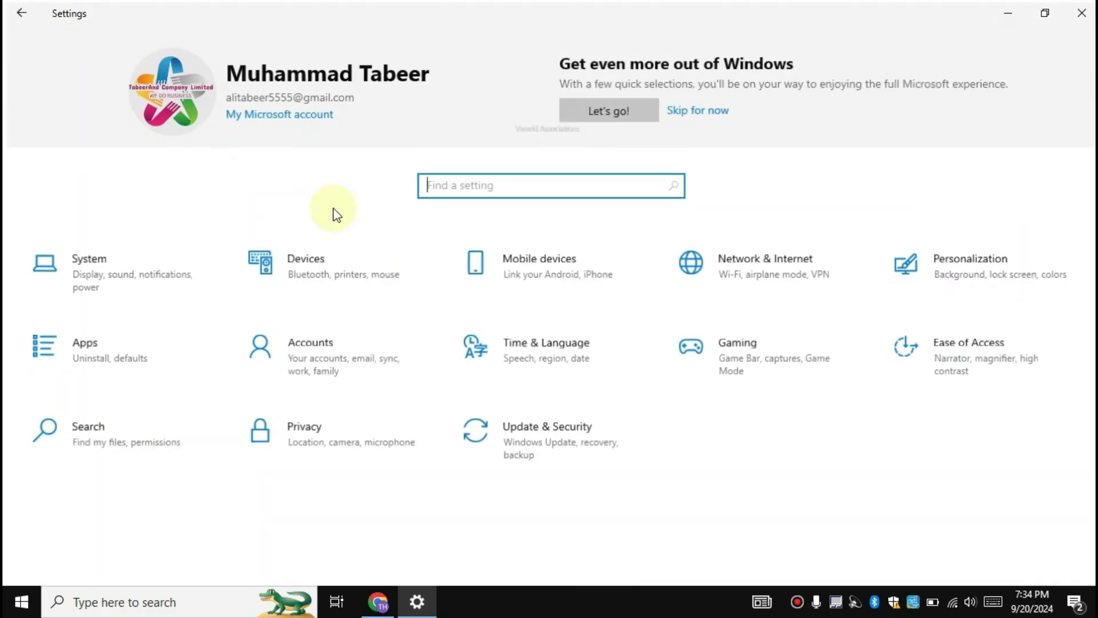
click(756, 371)
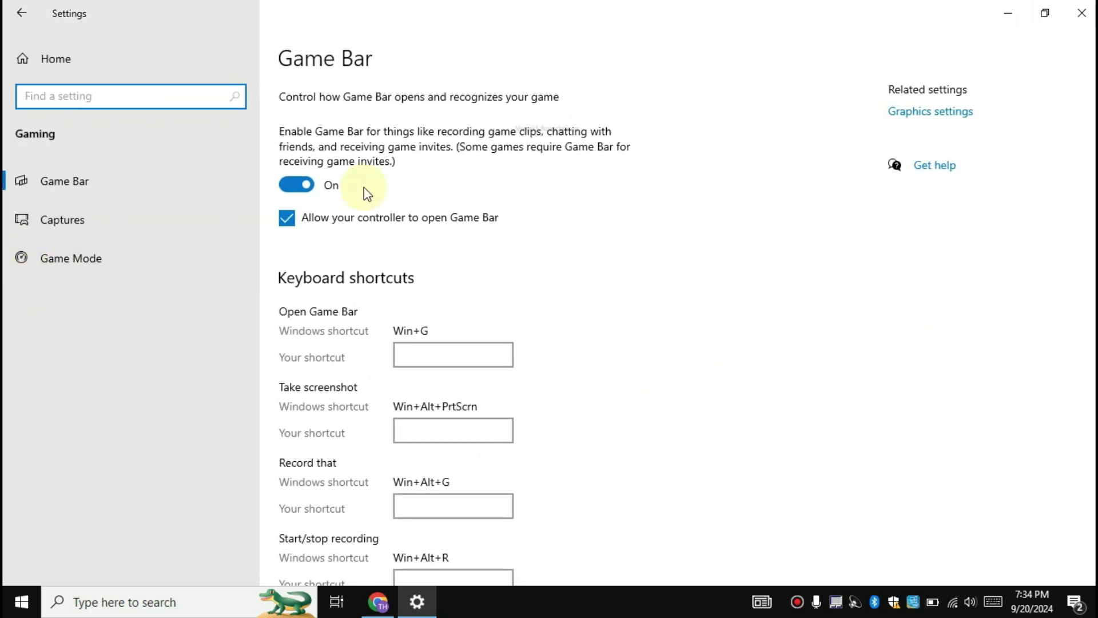
click(311, 183)
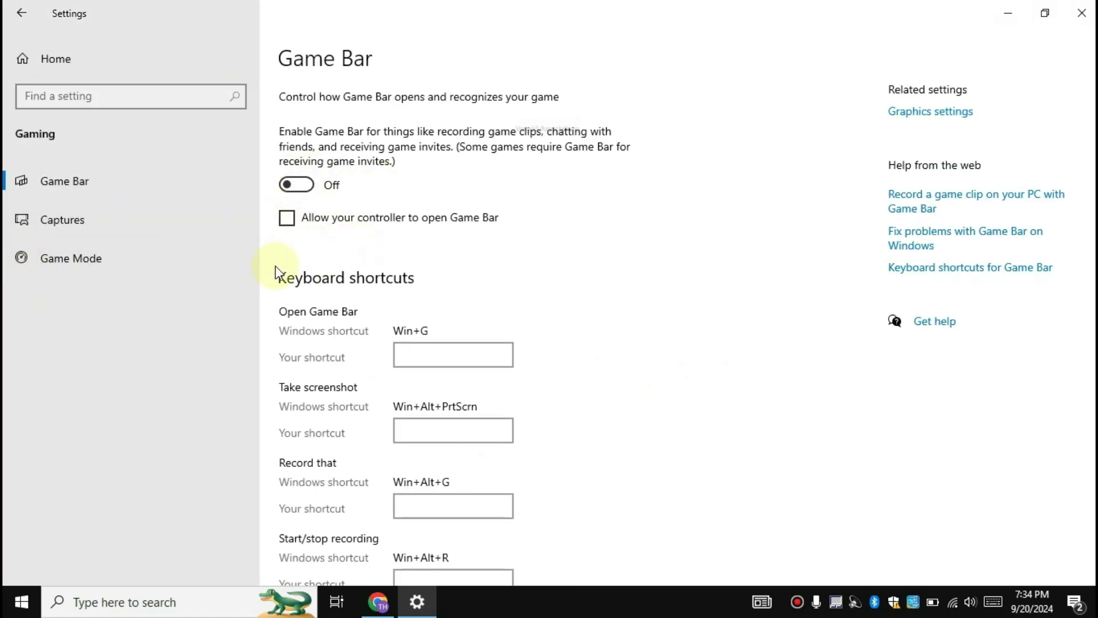
click(166, 260)
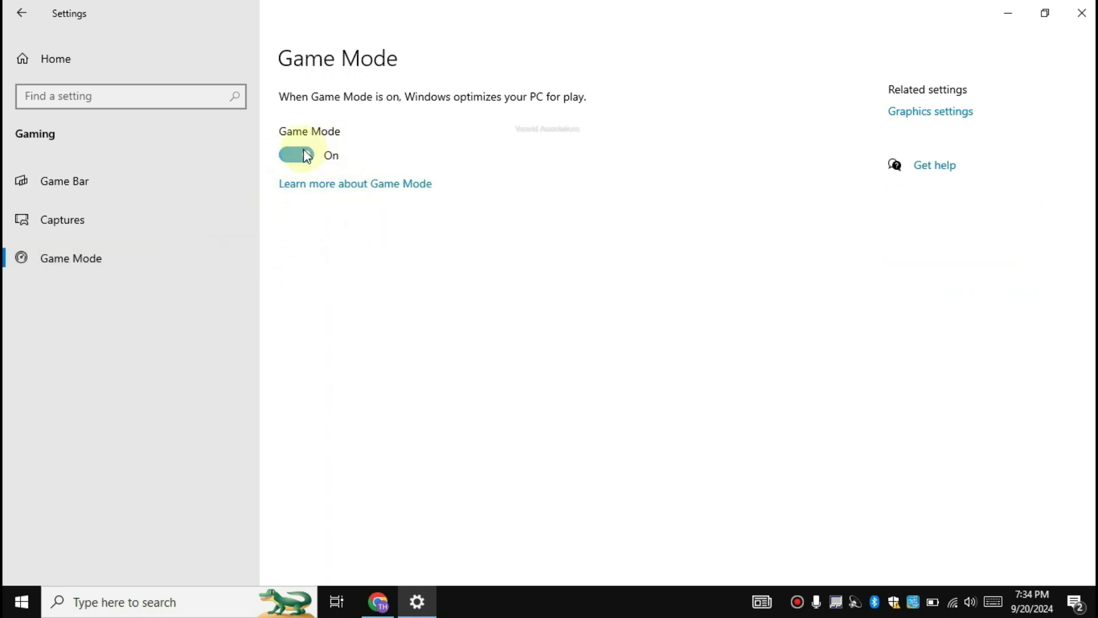
click(244, 71)
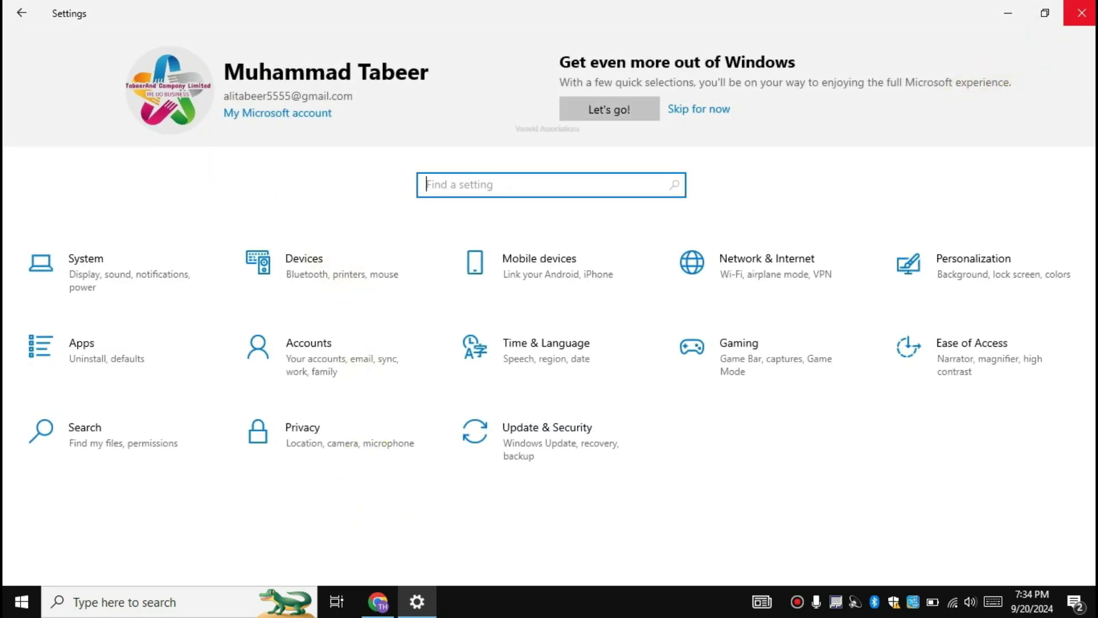
Close Settings and launch Defragment and Optimize Drives from a 'defr' search
click(1082, 13)
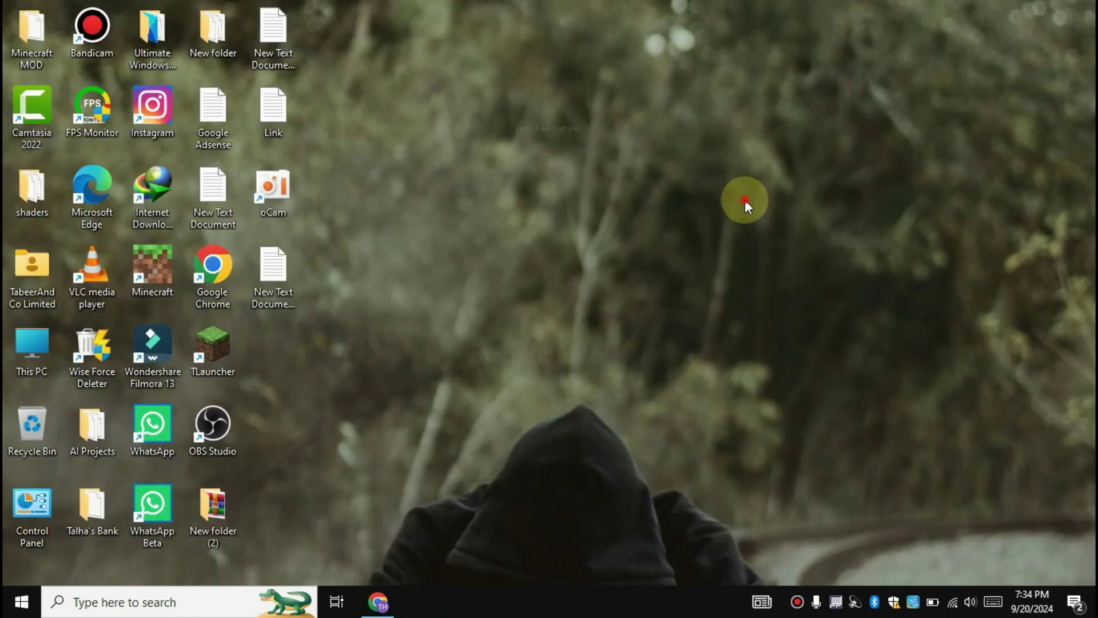
click(140, 599)
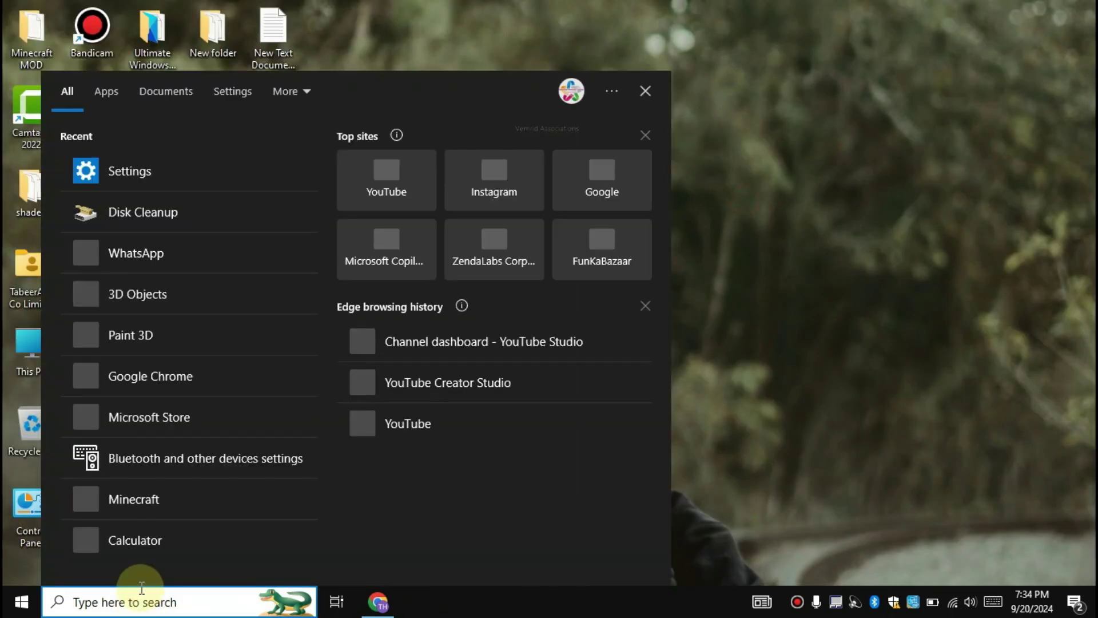
text(defr)
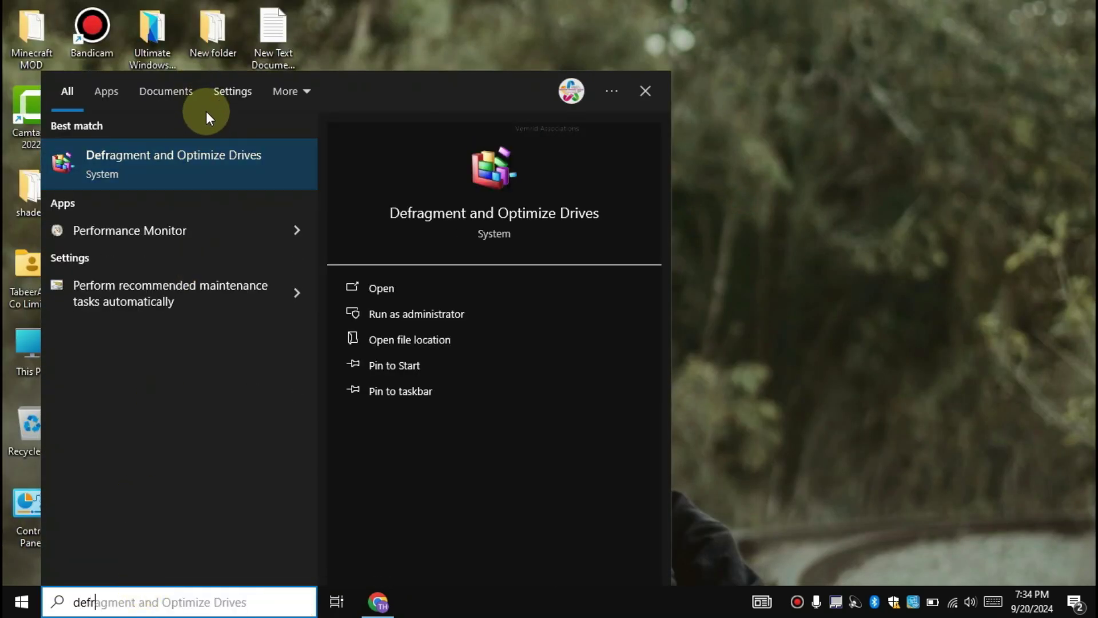
click(231, 165)
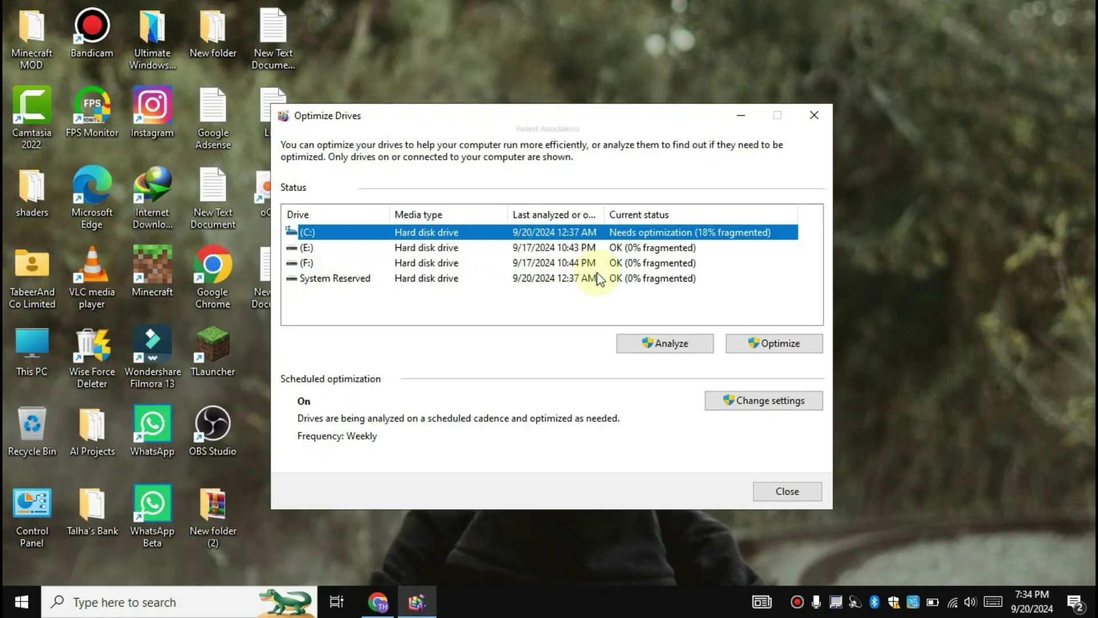
Run Optimize on each drive in turn: C:, E:, F: and System Reserved
click(791, 348)
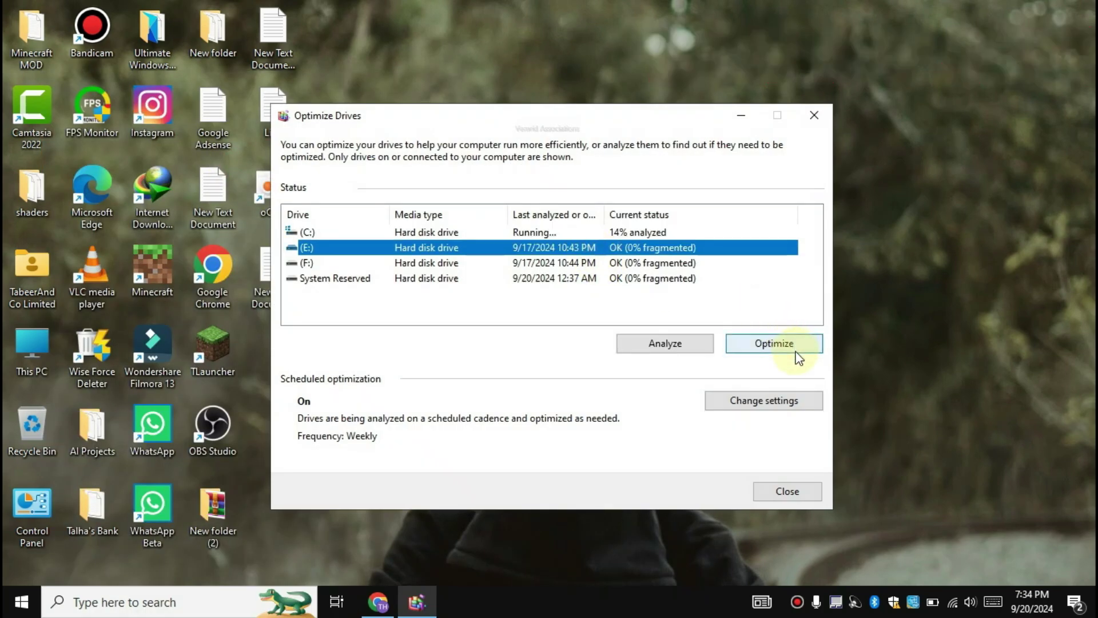
click(798, 354)
click(654, 263)
click(774, 345)
click(665, 281)
click(805, 345)
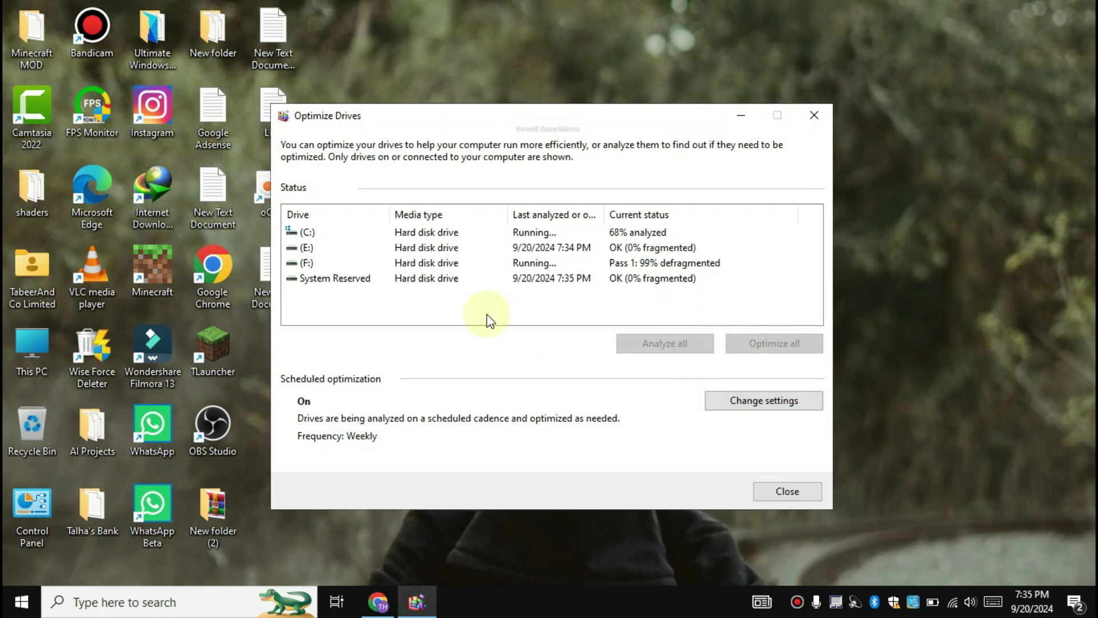
Open the optimization schedule settings and keep the frequency at Weekly
click(758, 403)
click(441, 232)
click(437, 283)
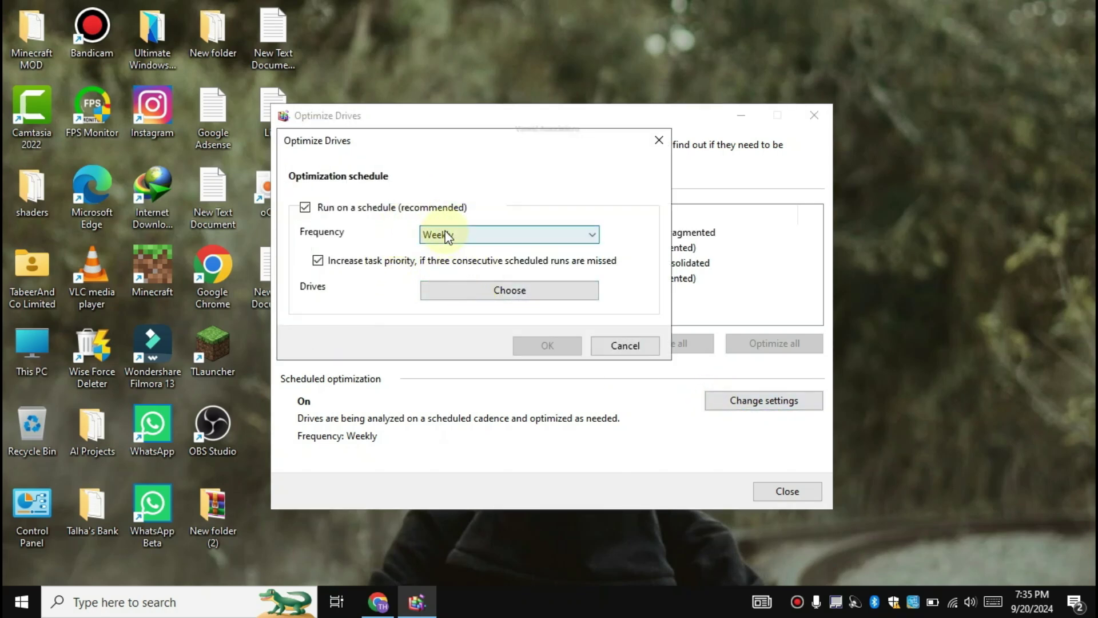